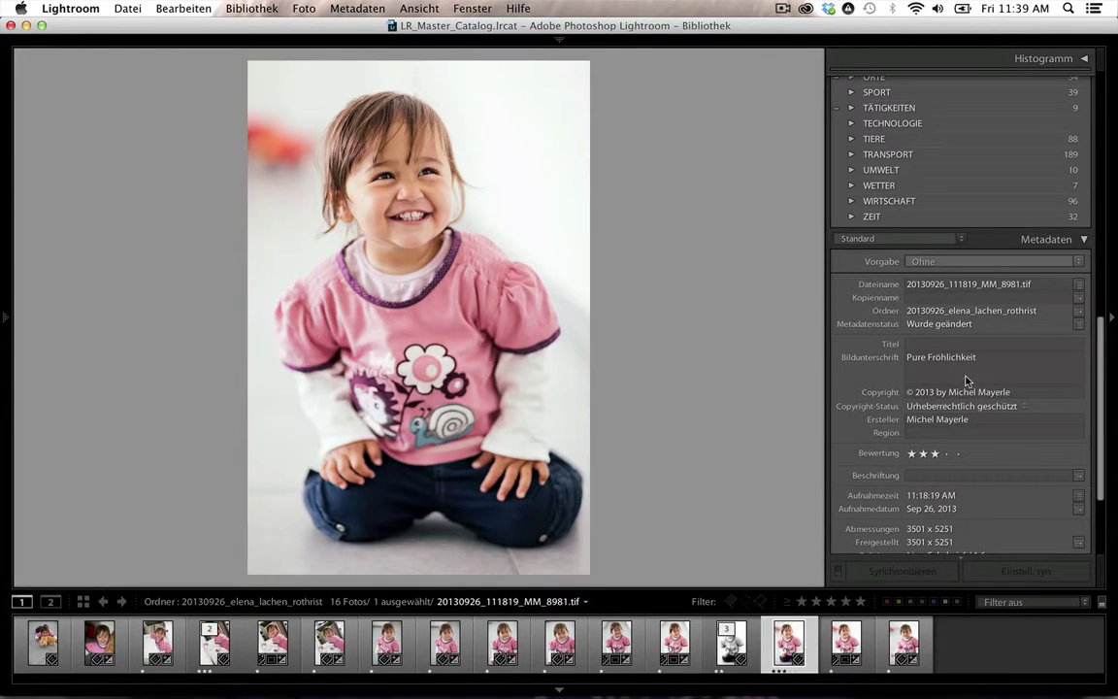
# Keep the Standard metadata preset and reapply the Pure Fröhlichkeit caption
pyautogui.click(859, 239)
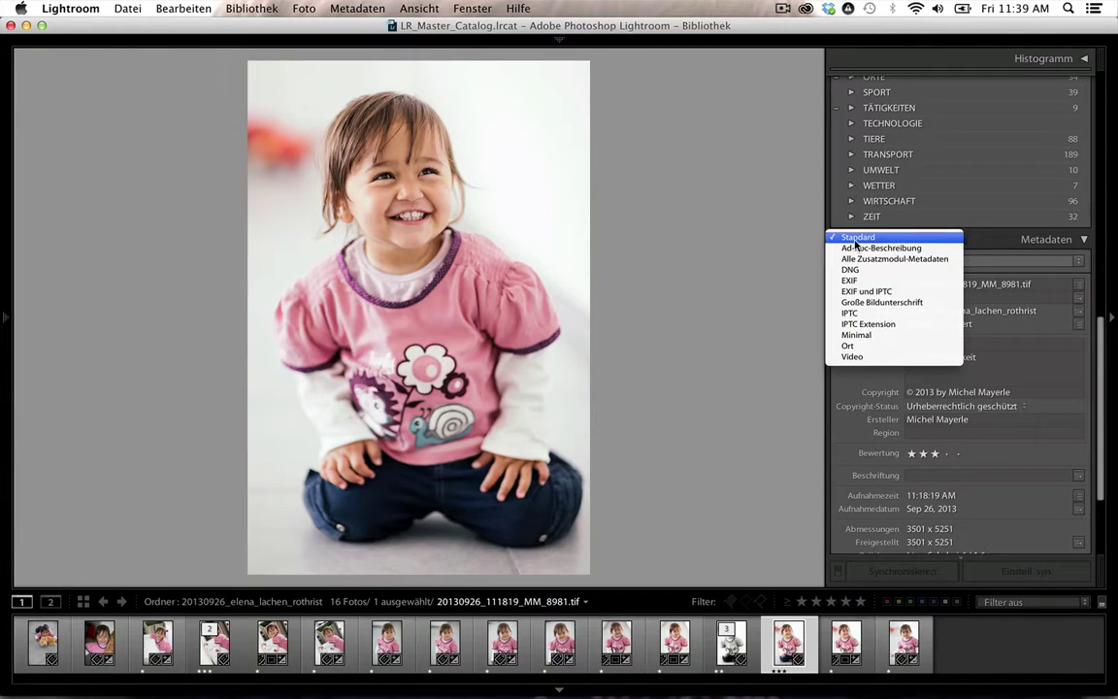
pyautogui.click(859, 237)
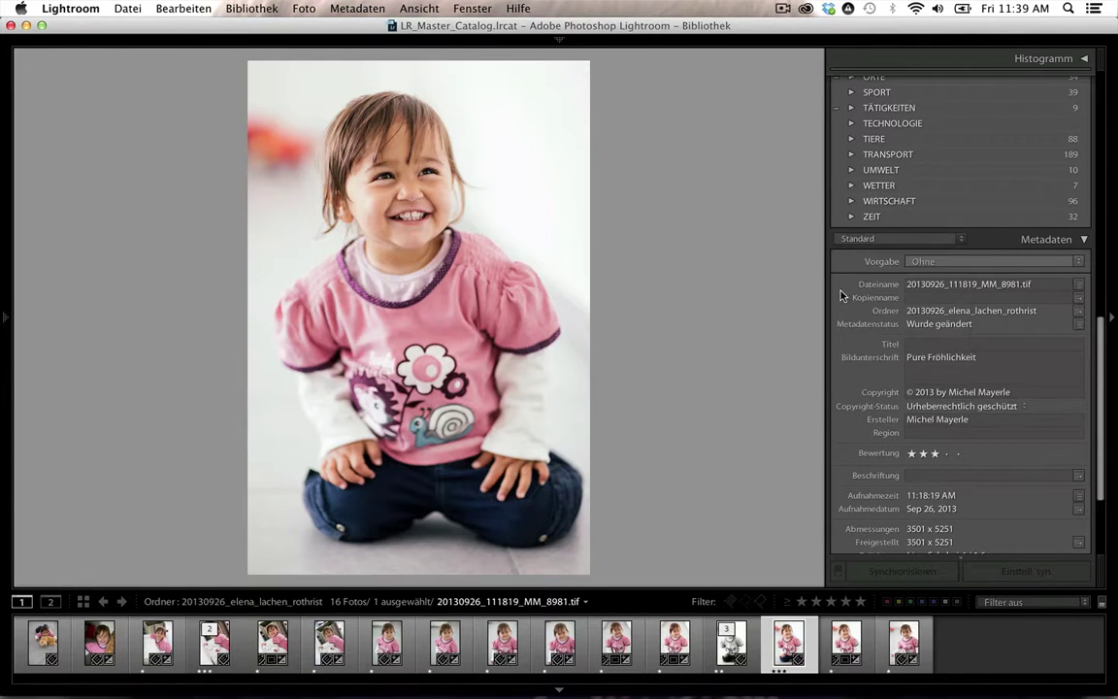
pyautogui.click(876, 359)
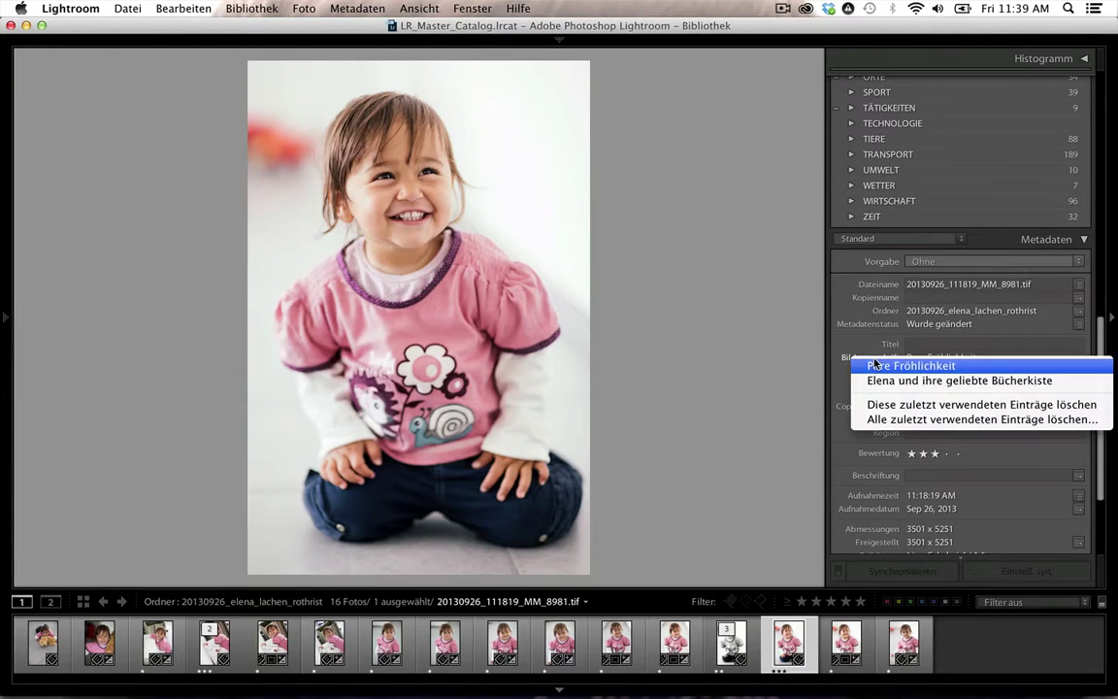
pyautogui.click(888, 364)
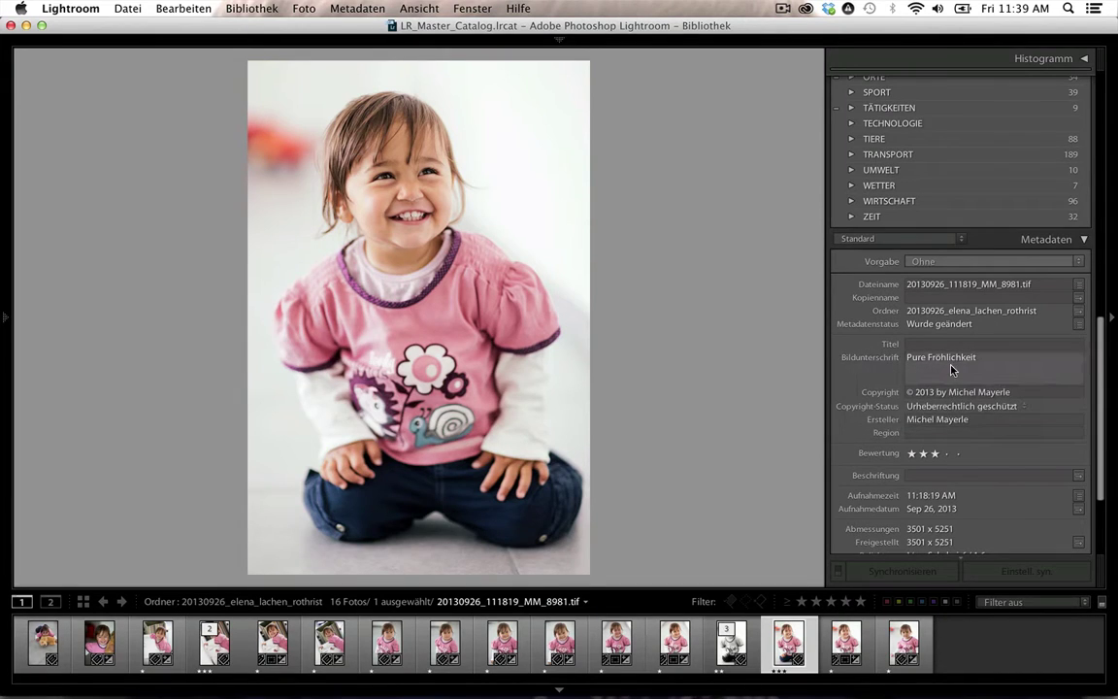
pyautogui.click(992, 362)
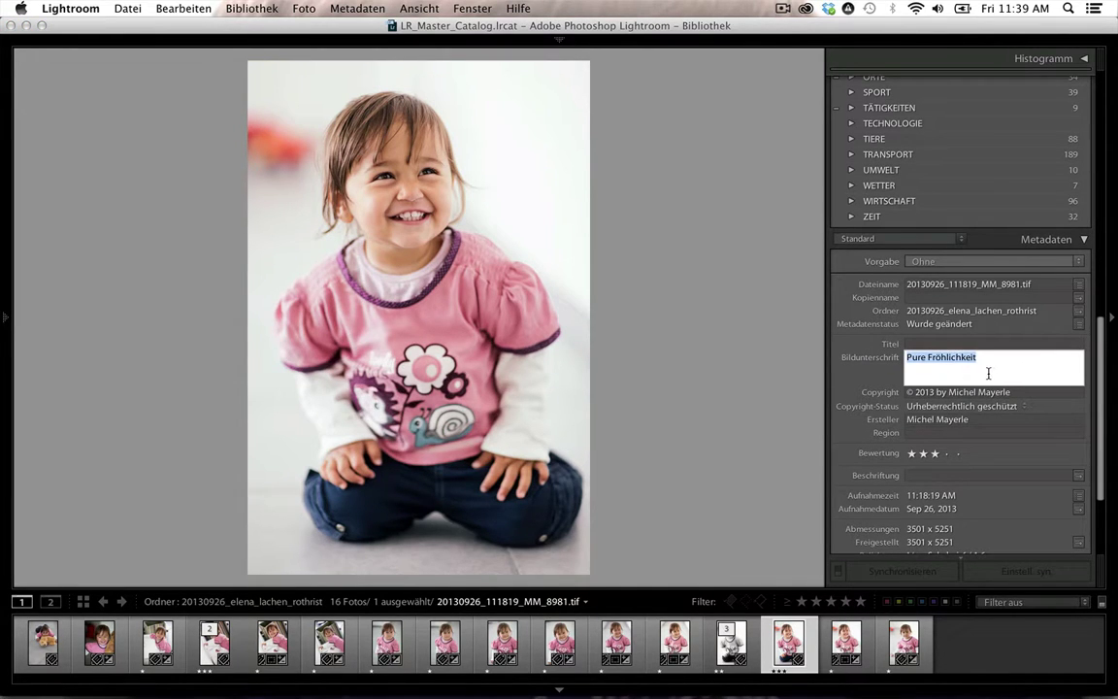
# Clear the recently used caption entries and show the photo of the girl at the white box
pyautogui.click(876, 366)
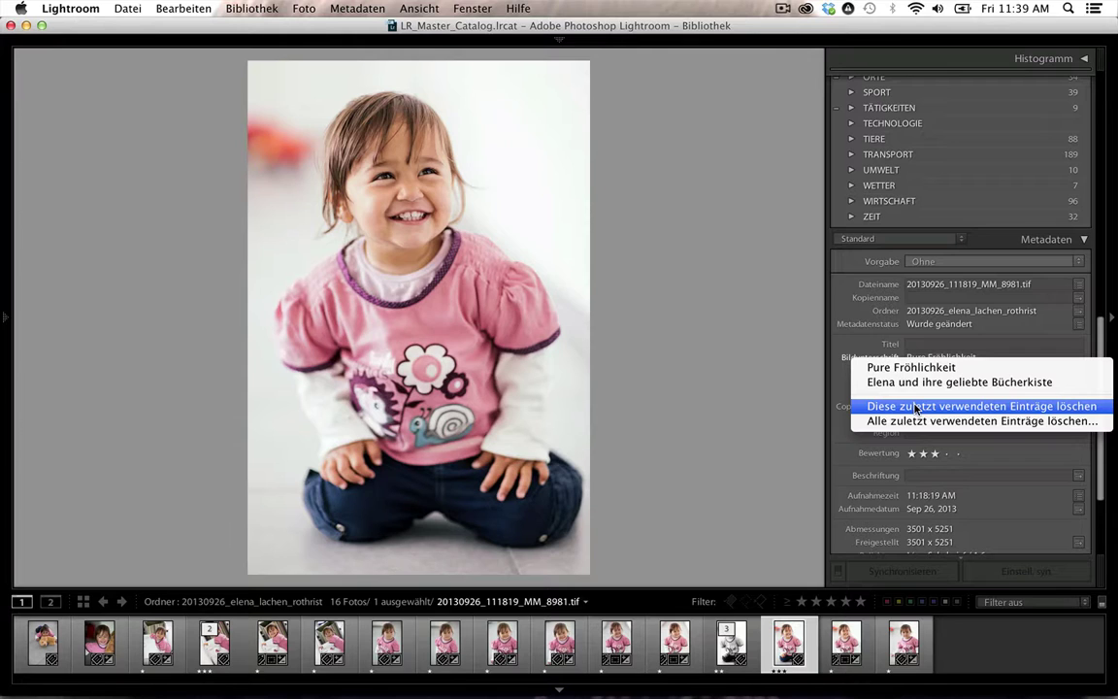
pyautogui.click(915, 409)
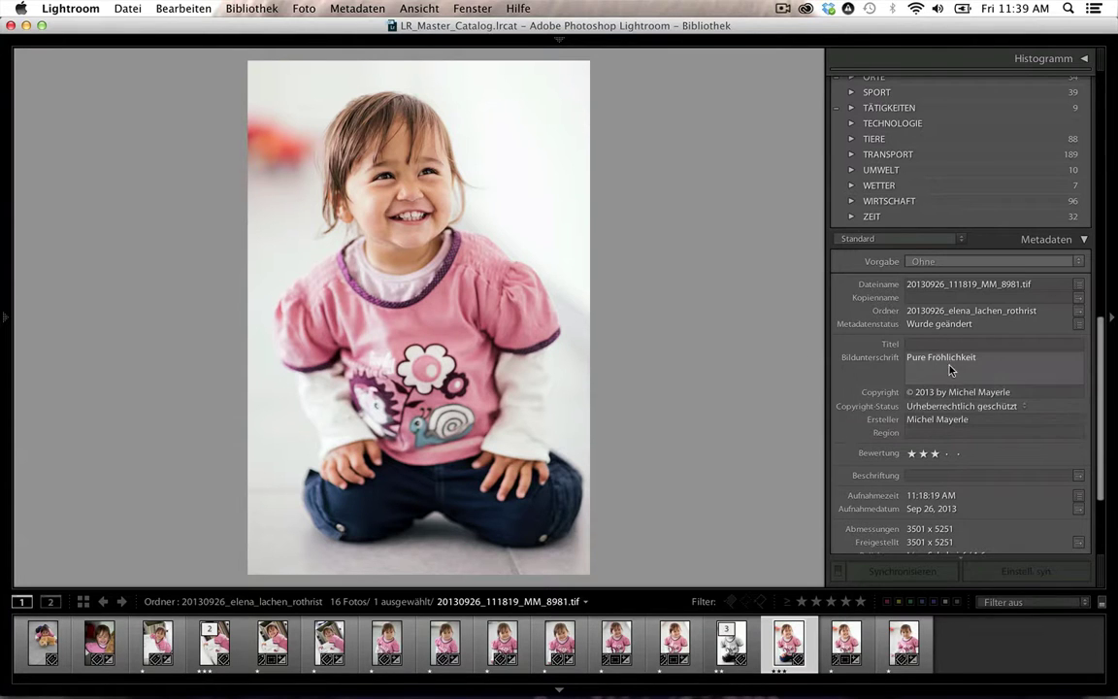
pyautogui.click(215, 635)
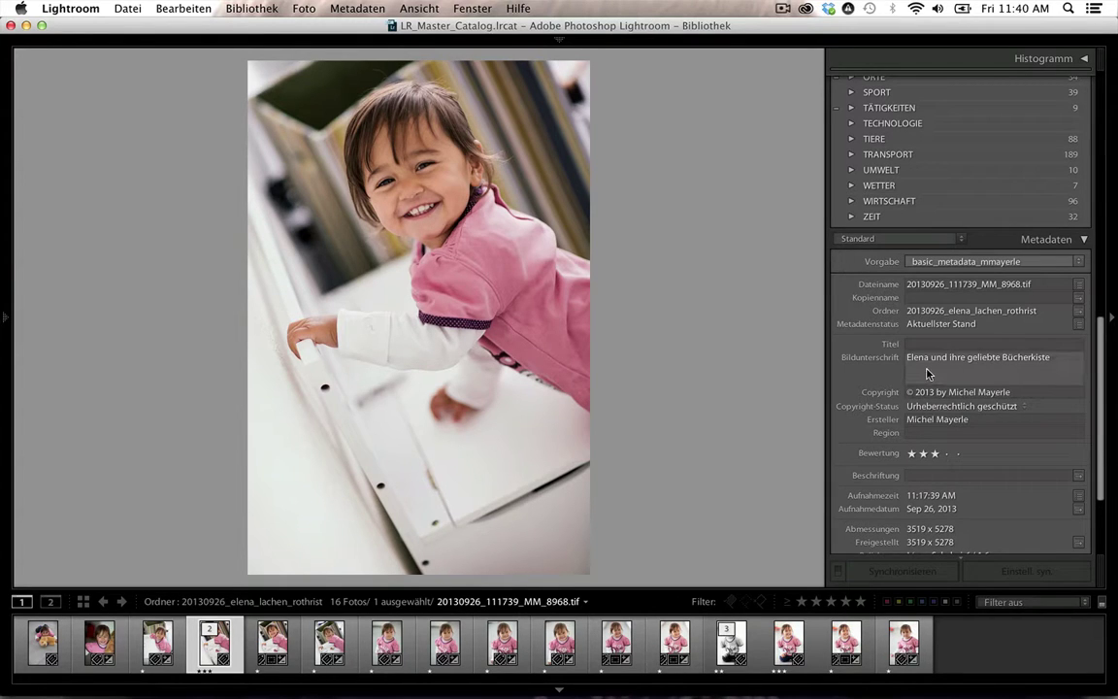
# Add the kneeling-girl photo to the selection alongside the box photo
pyautogui.keyDown('super'); pyautogui.click(798, 660); pyautogui.keyUp('super')
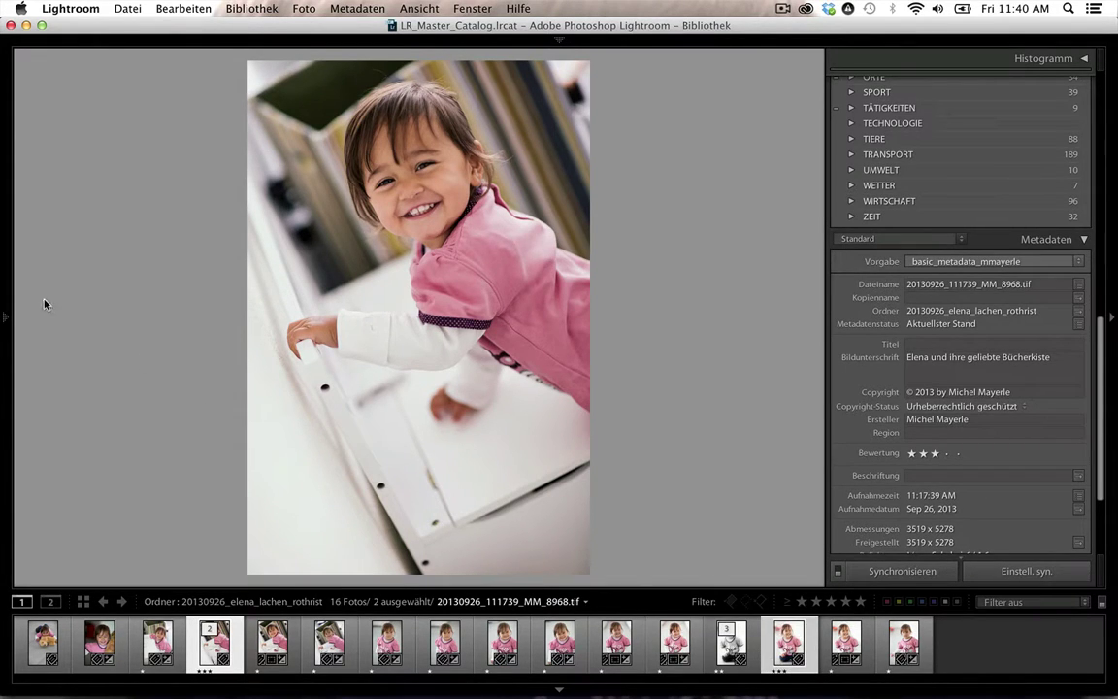
pyautogui.click(4, 291)
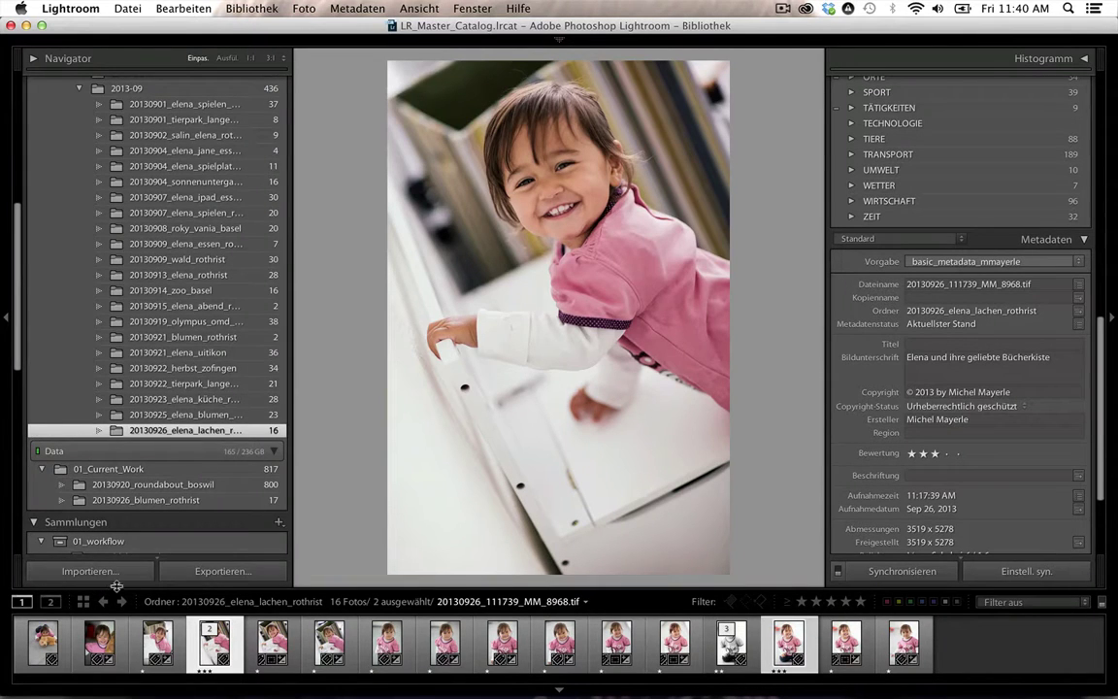
pyautogui.click(9, 297)
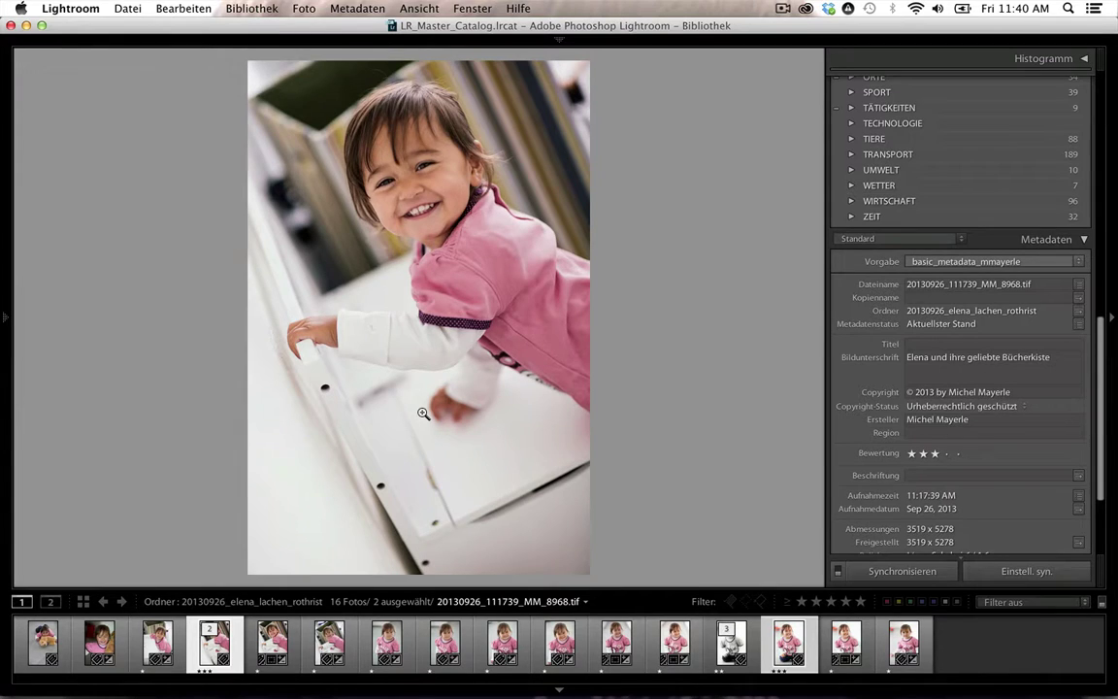
# Export both photos as 1000-pixel screen JPEGs with all metadata, no watermark, overwriting existing files
pyautogui.press('super+shift+e')
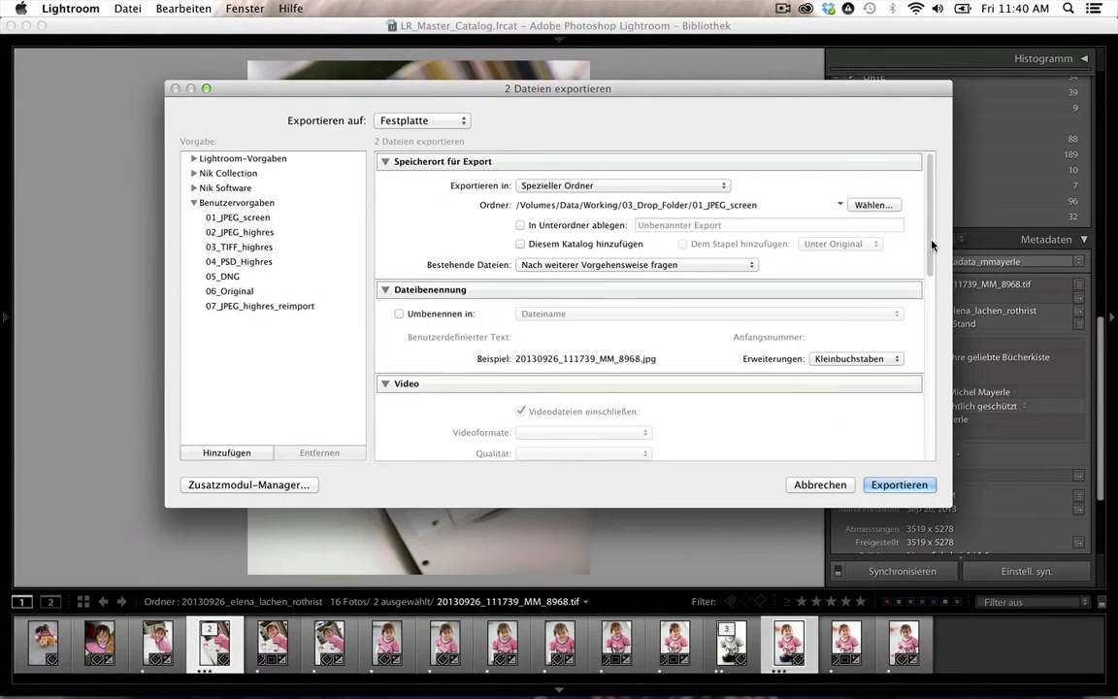
pyautogui.moveTo(929, 242); pyautogui.dragTo(962, 523)
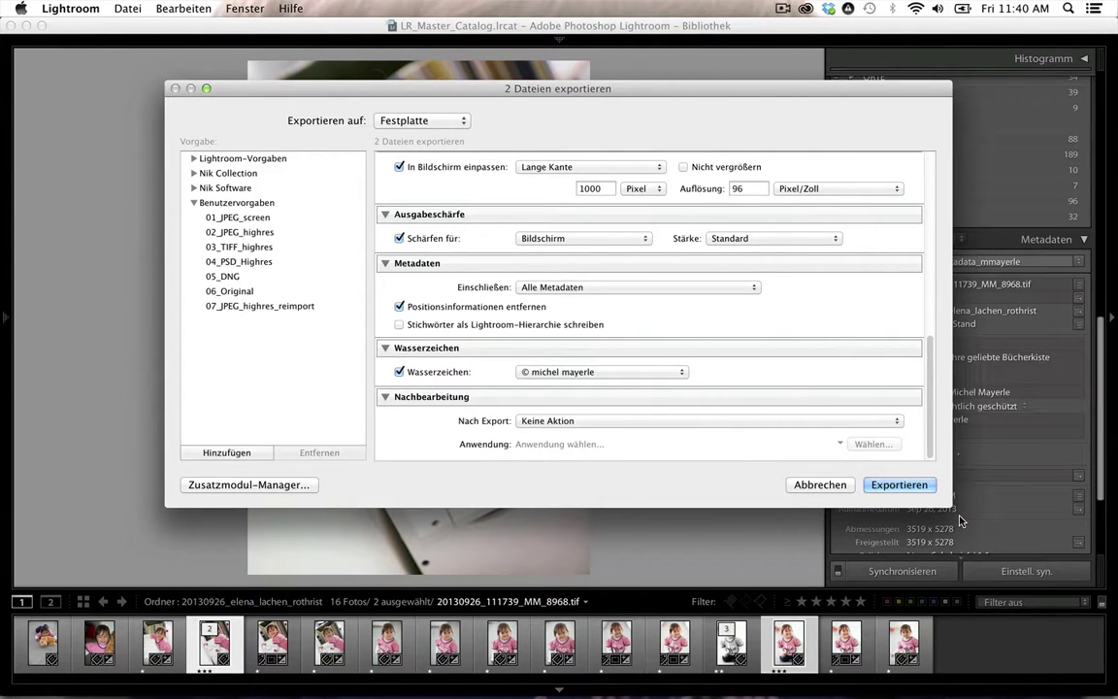
pyautogui.click(399, 372)
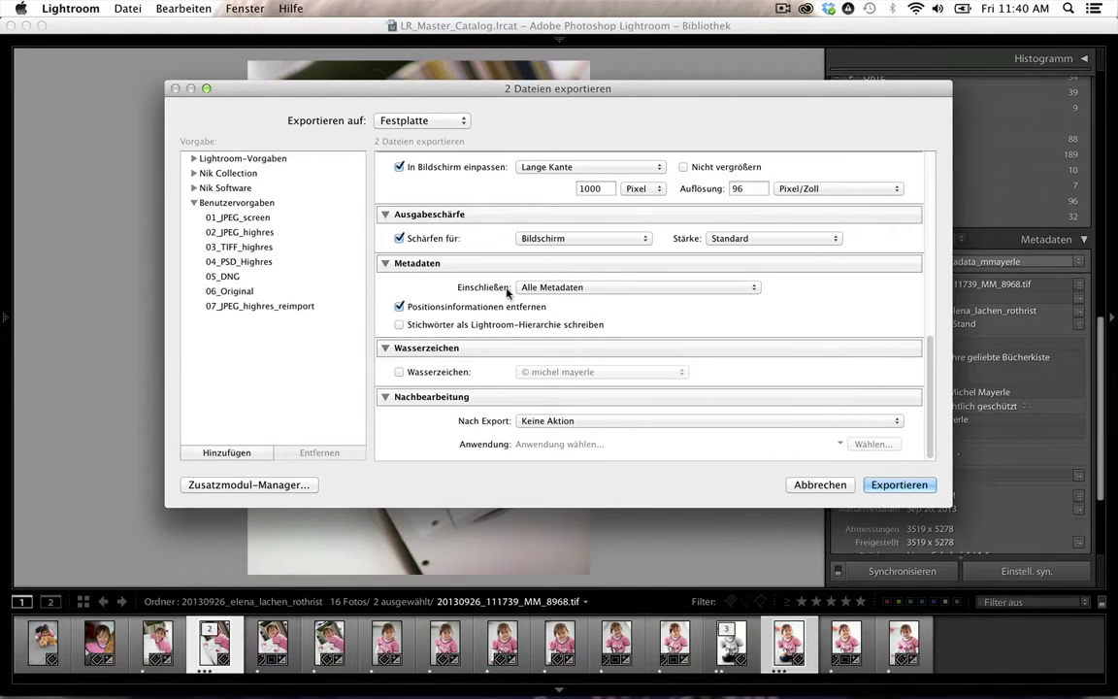
pyautogui.click(530, 288)
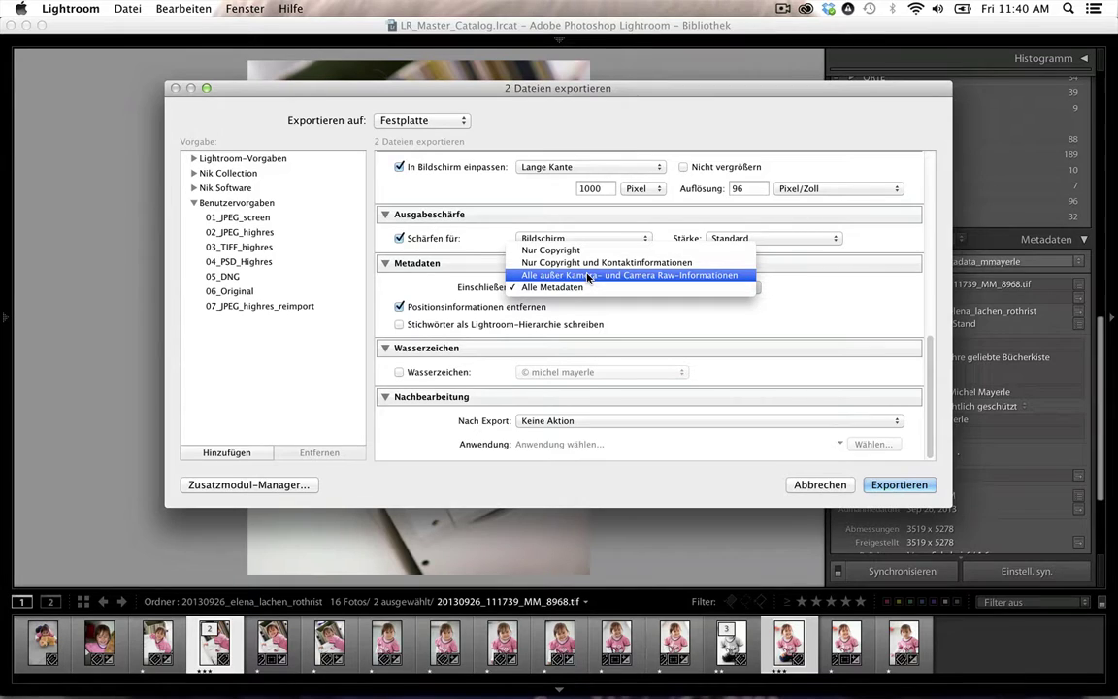
pyautogui.click(587, 277)
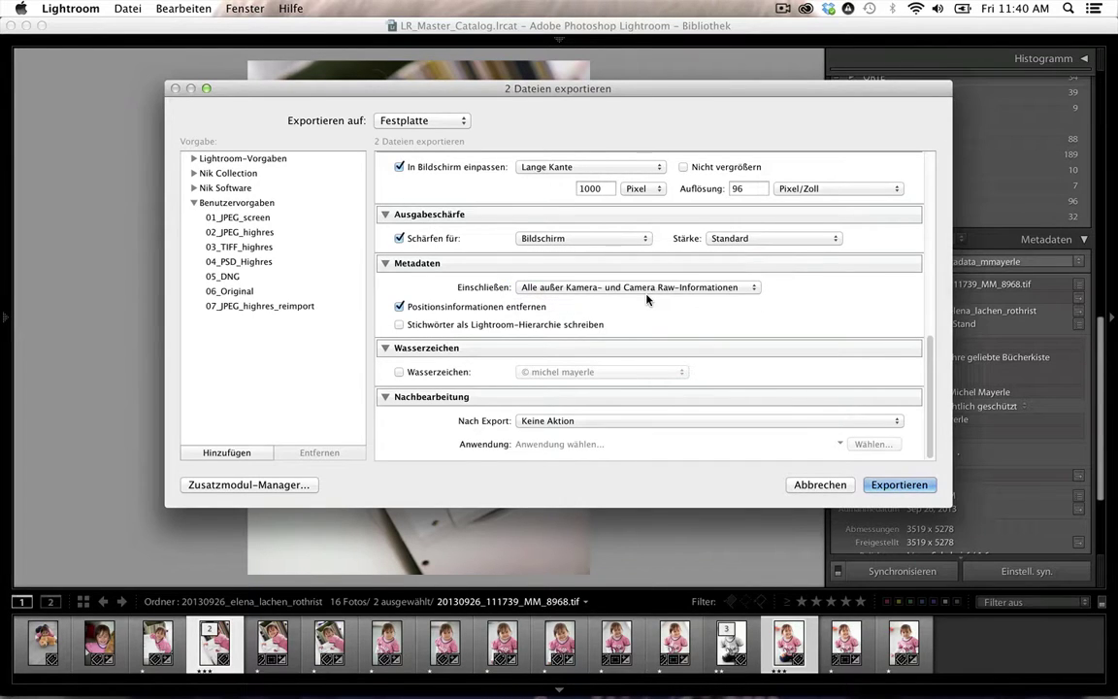
pyautogui.click(646, 289)
pyautogui.press('Return')
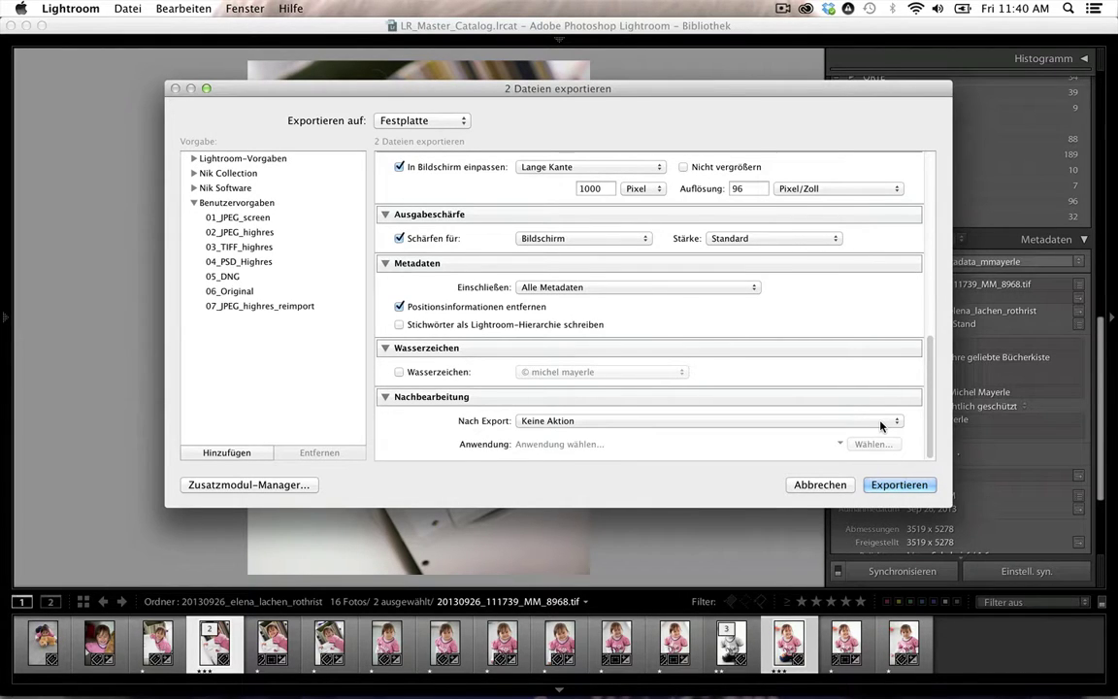
pyautogui.click(878, 485)
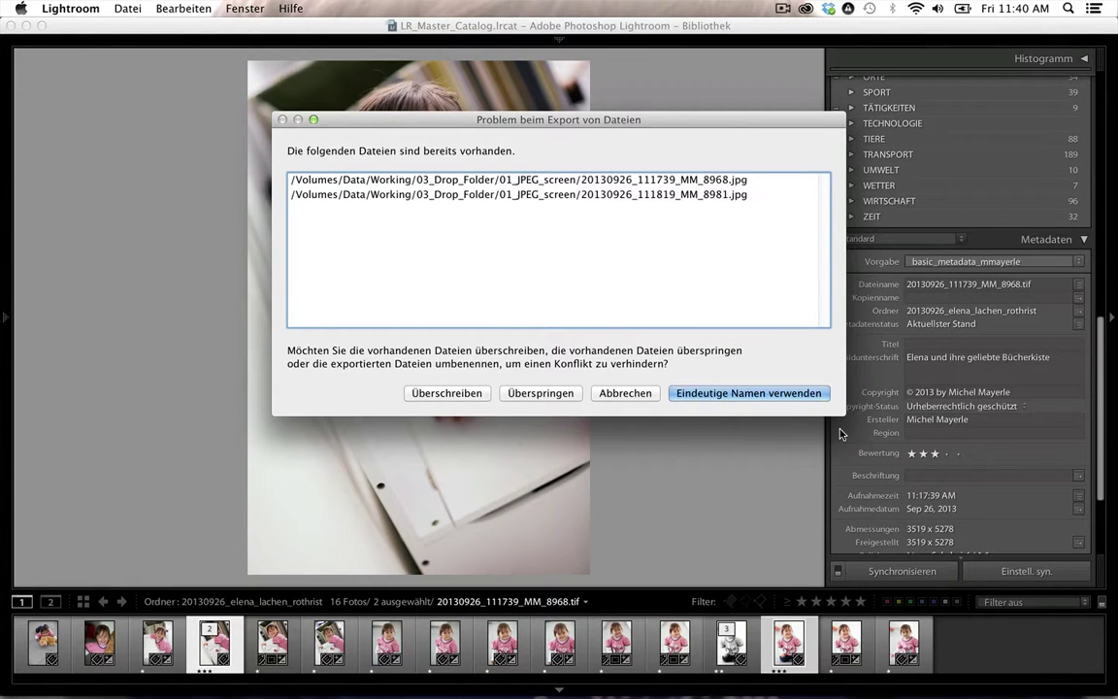
pyautogui.click(457, 394)
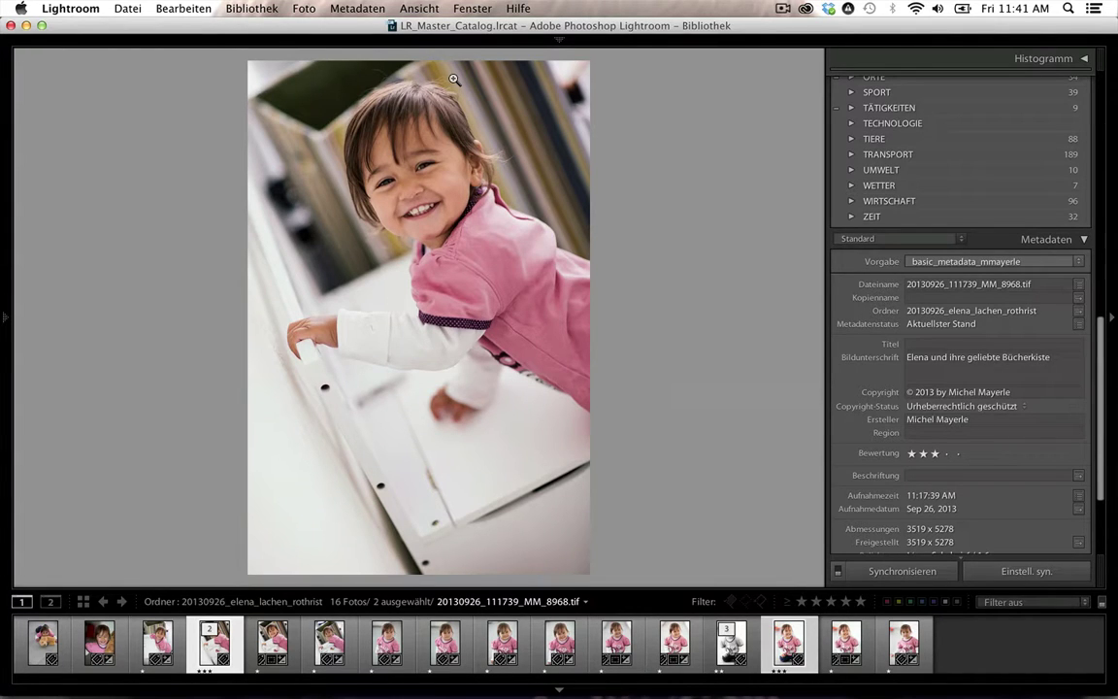
# Switch to InDesign and create a single-page A4 landscape document with facing pages off
pyautogui.press('super+Tab')
pyautogui.press('super+Tab')
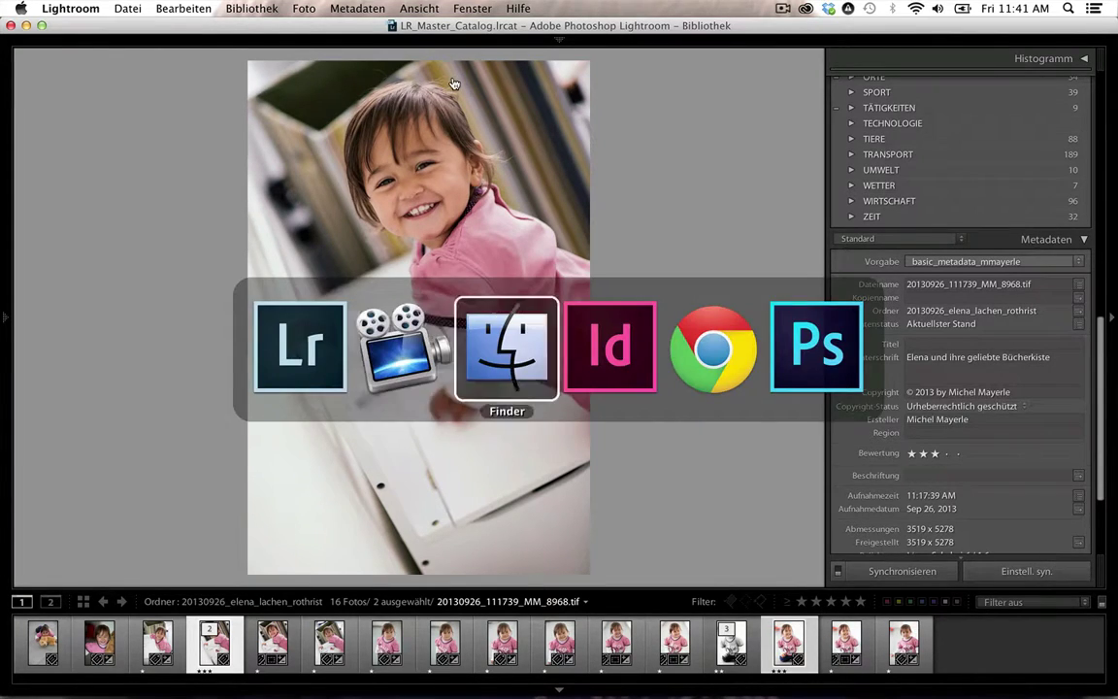
pyautogui.press('super+Tab')
pyautogui.press('super+n')
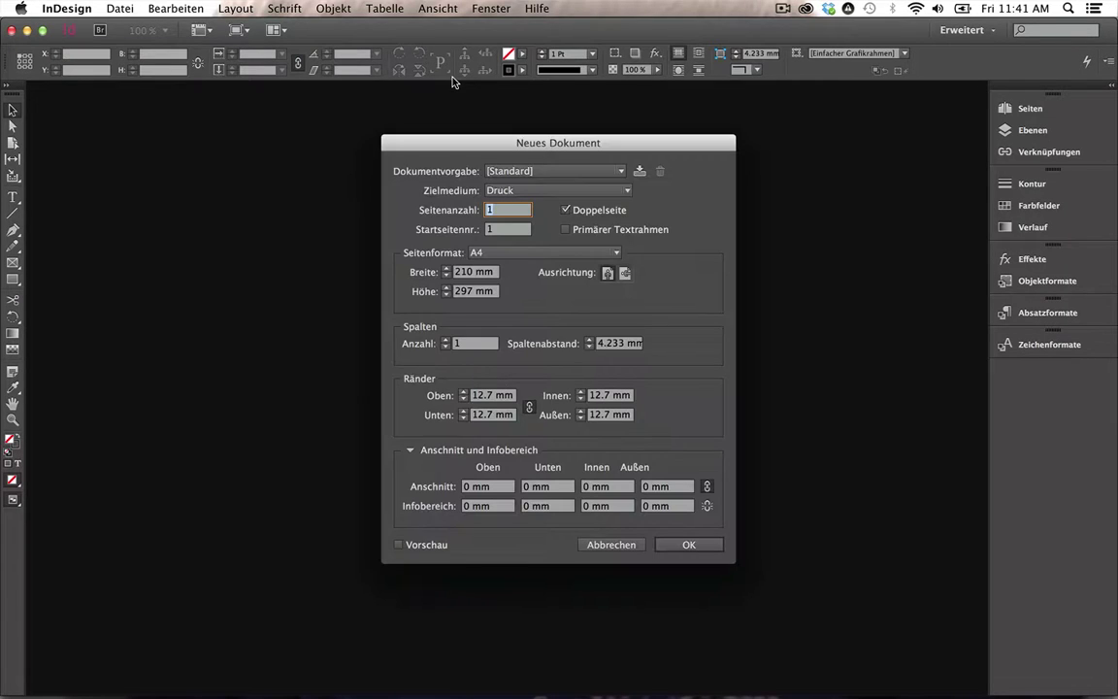
pyautogui.click(608, 212)
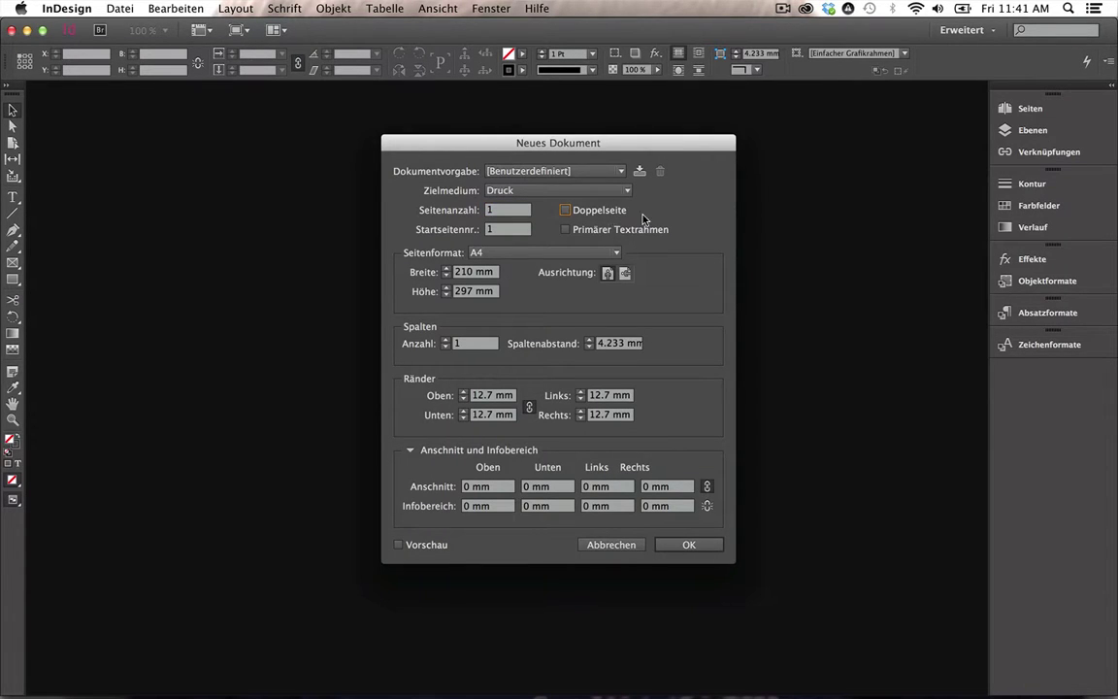
pyautogui.click(625, 274)
pyautogui.click(683, 545)
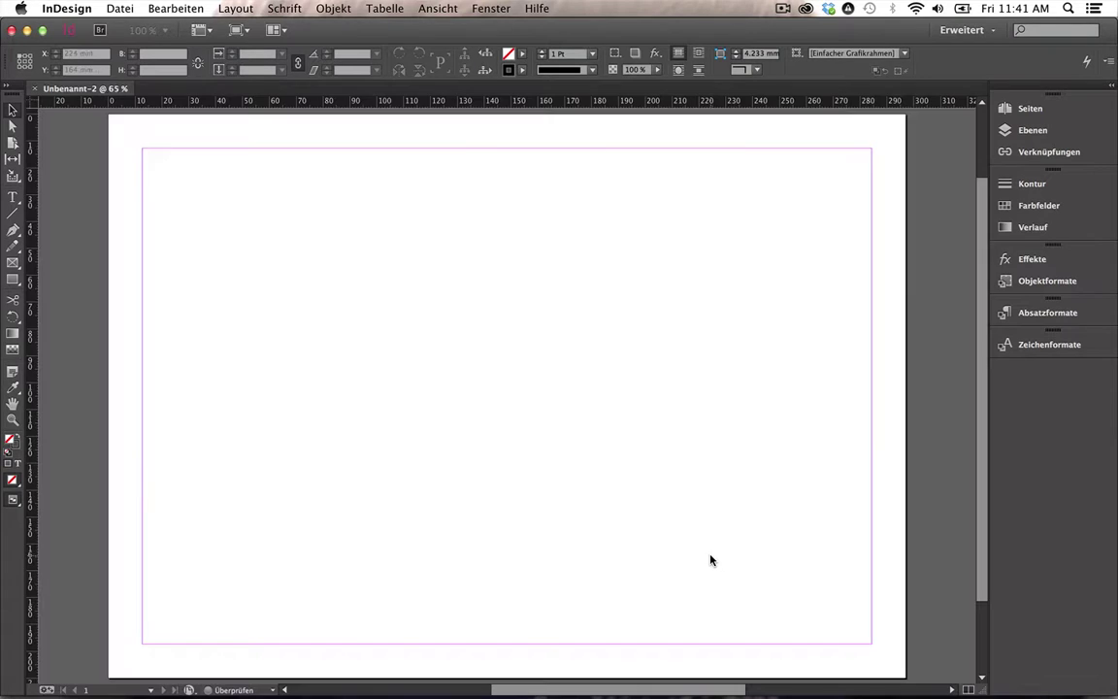
# Load 20130926_111739_MM_8968.jpg and 20130926_111819_MM_8981.jpg for placing and drag a frame grid across the page top
pyautogui.press('super+d')
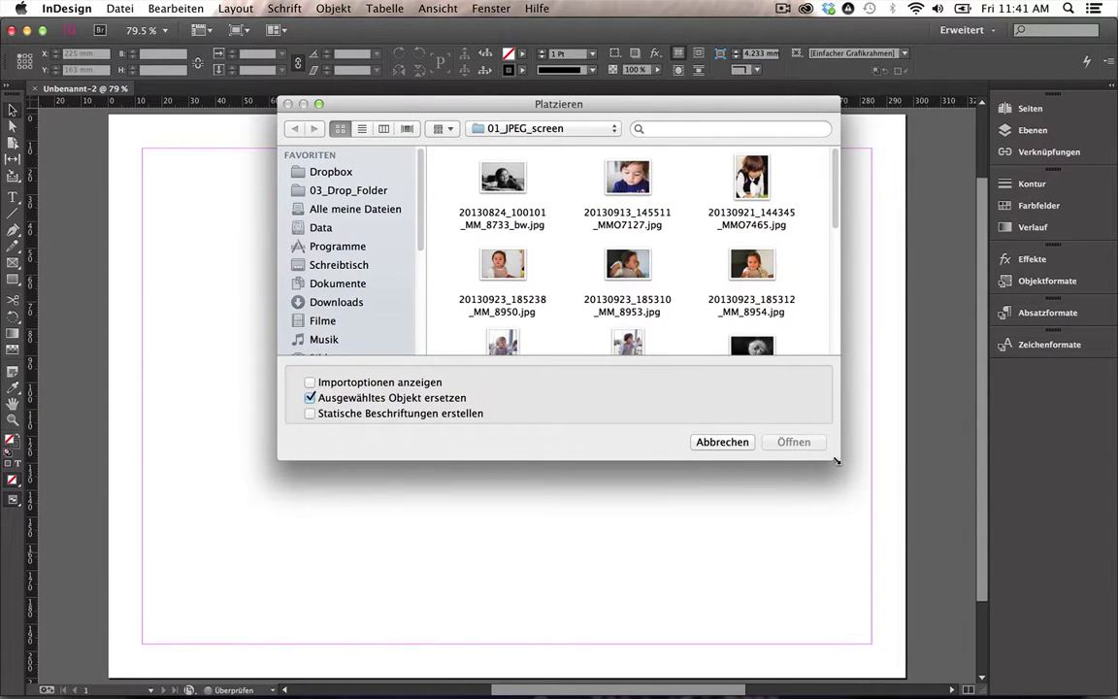
pyautogui.moveTo(839, 458); pyautogui.dragTo(957, 596)
pyautogui.click(626, 347)
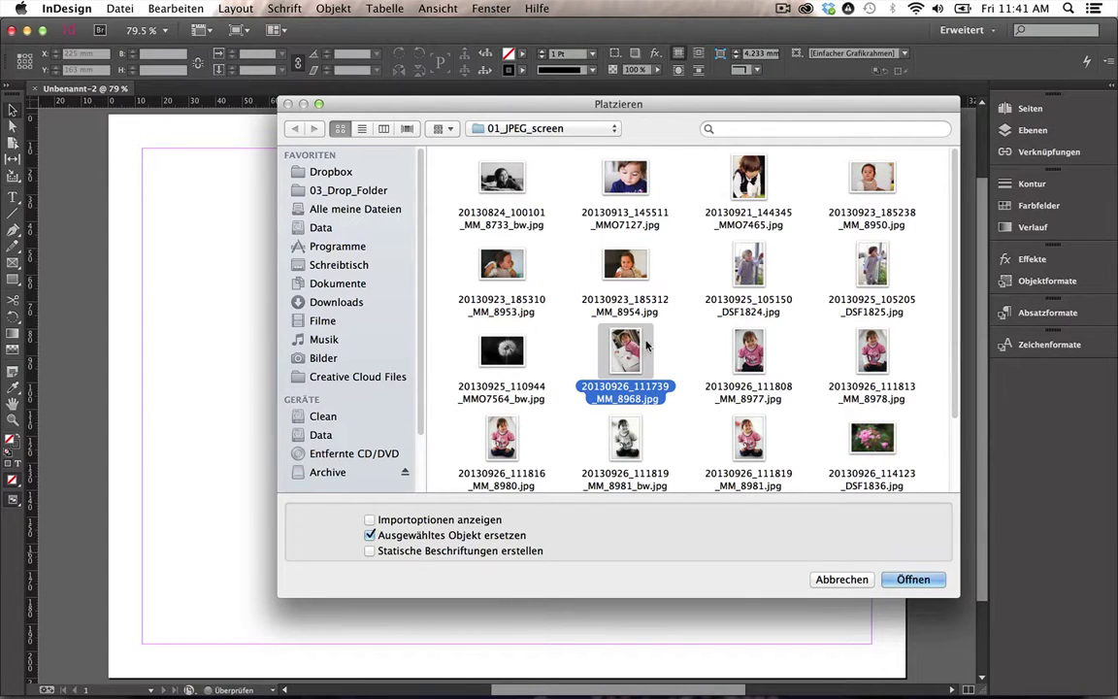
pyautogui.keyDown('super'); pyautogui.click(749, 438); pyautogui.keyUp('super')
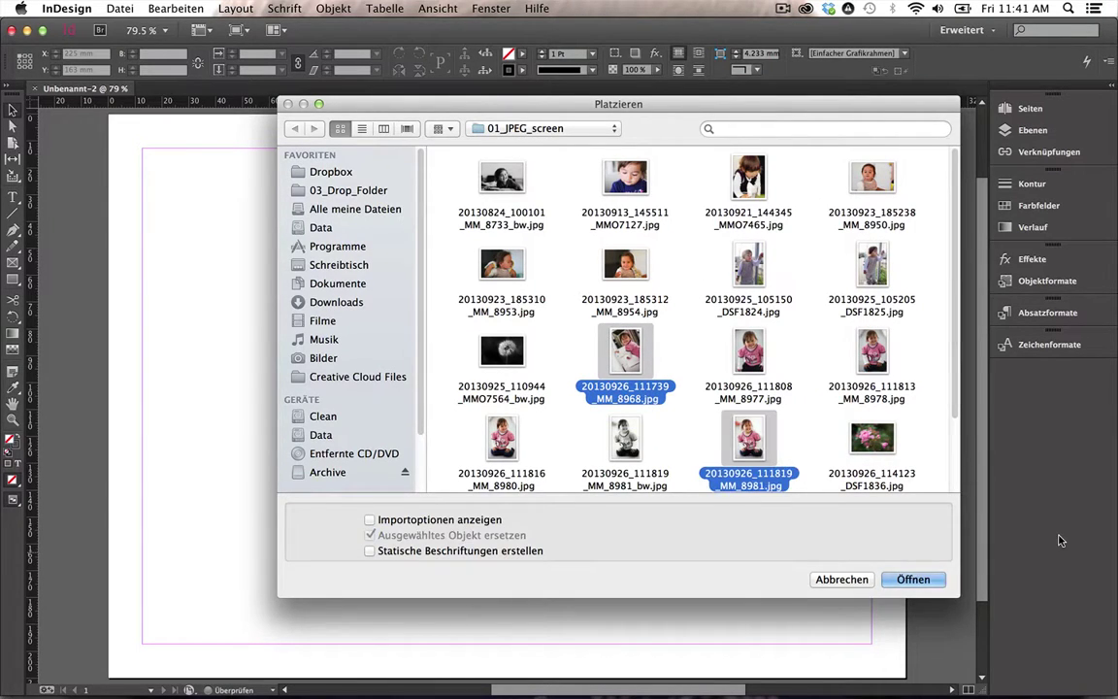
pyautogui.click(927, 579)
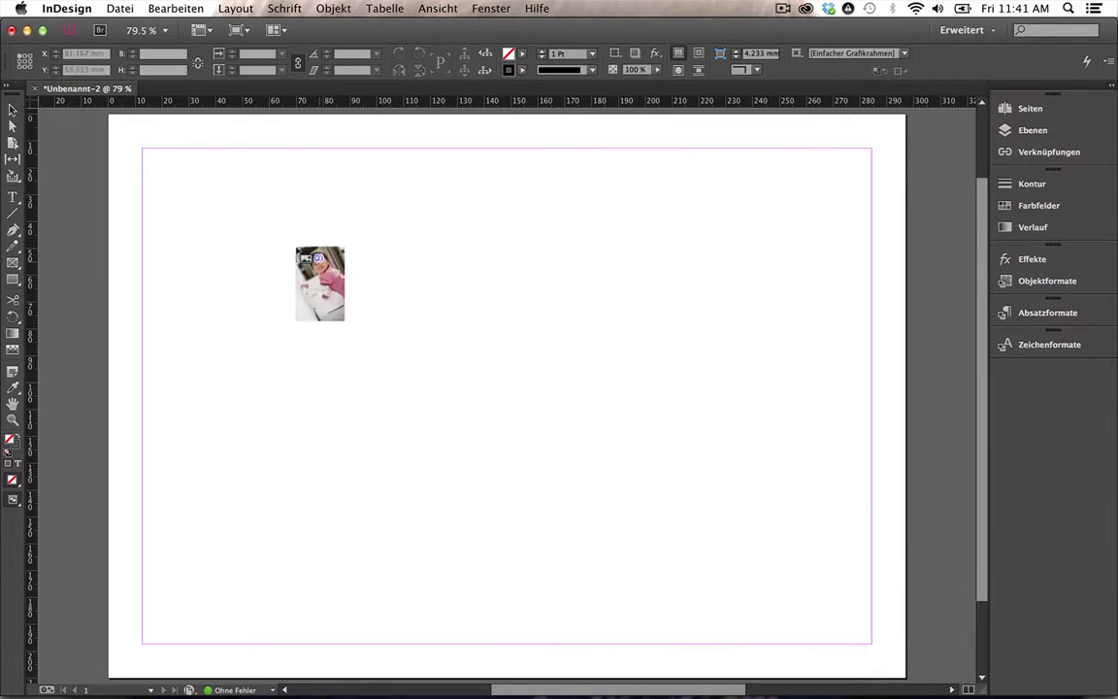
pyautogui.moveTo(145, 152)
pyautogui.mouseDown()
pyautogui.moveTo(673, 384)
pyautogui.moveTo(548, 320)
pyautogui.moveTo(836, 482)
pyautogui.moveTo(874, 483)
pyautogui.mouseUp()
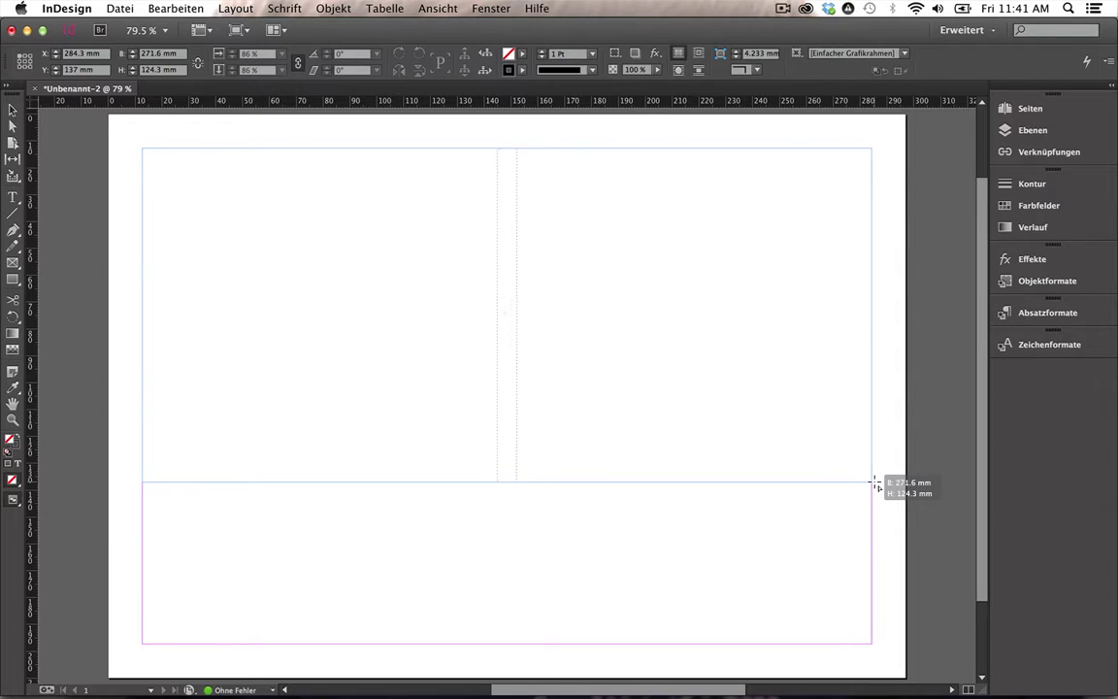
# Place both photos side by side with a wider gutter, fit frames to content, and select both frames
pyautogui.press('super+Right')
pyautogui.moveTo(874, 483); pyautogui.dragTo(874, 481)
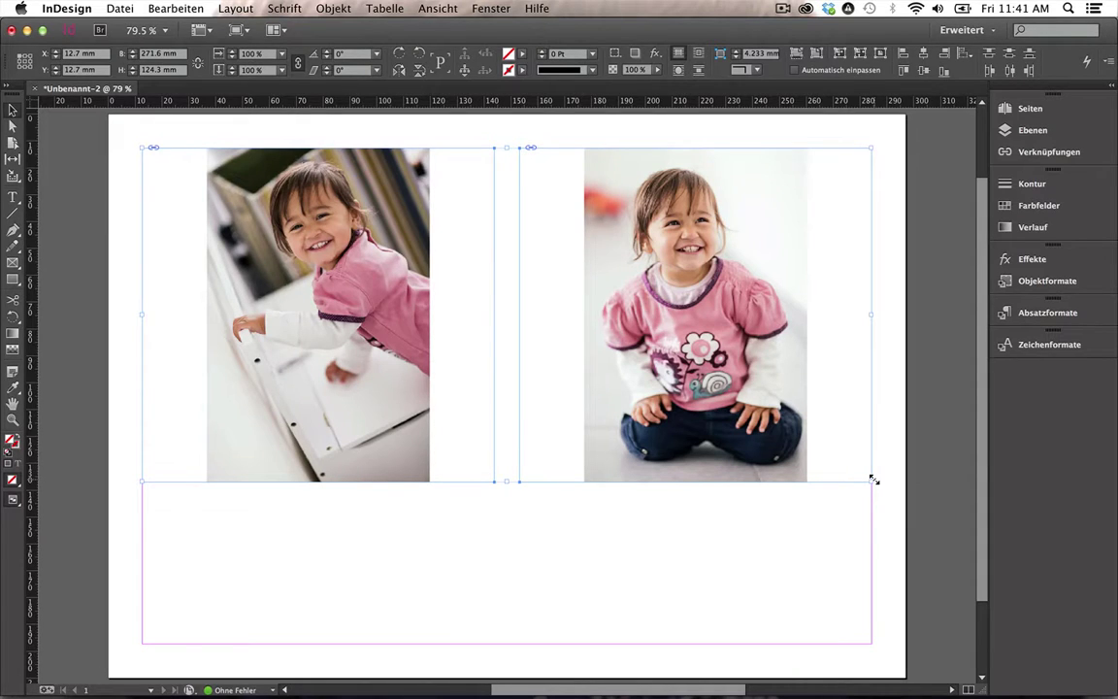
pyautogui.press('super+alt+c')
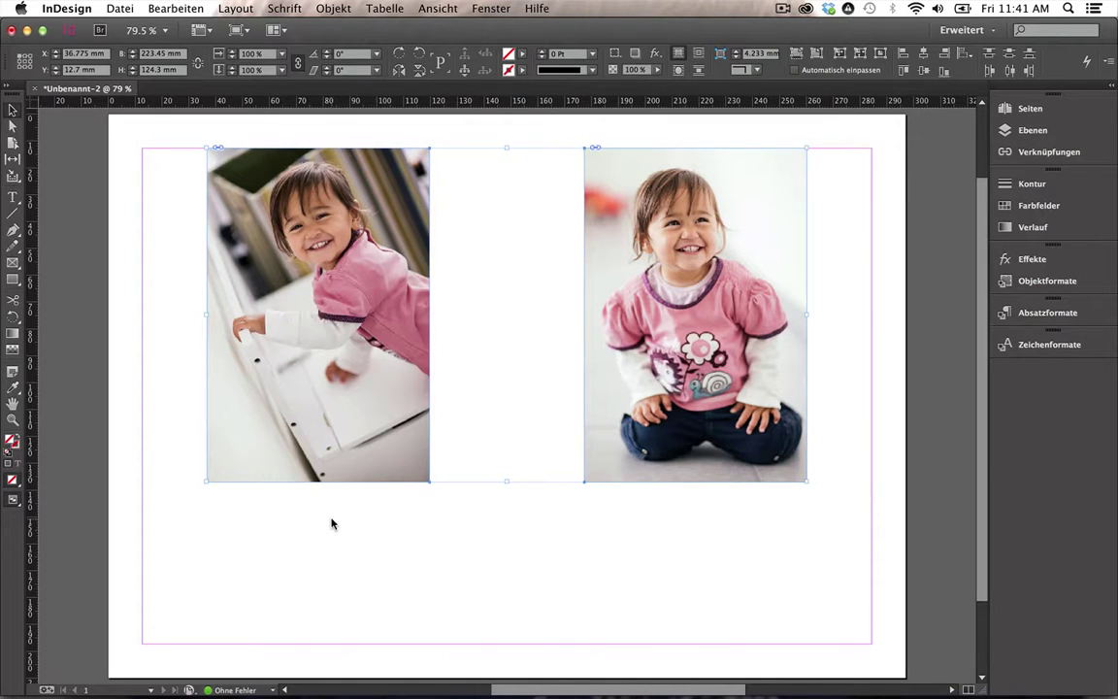
pyautogui.click(488, 536)
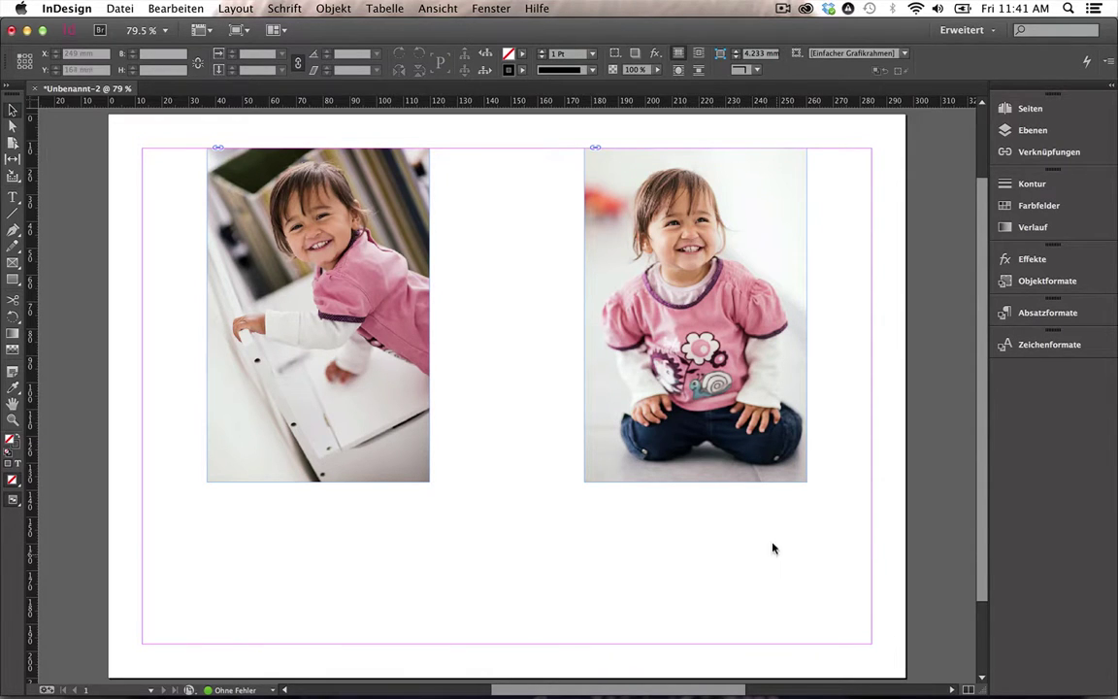
pyautogui.moveTo(776, 554); pyautogui.dragTo(324, 399)
# In Beschriftung einrichten, choose Beschreibung as the caption metadata
pyautogui.click(335, 8)
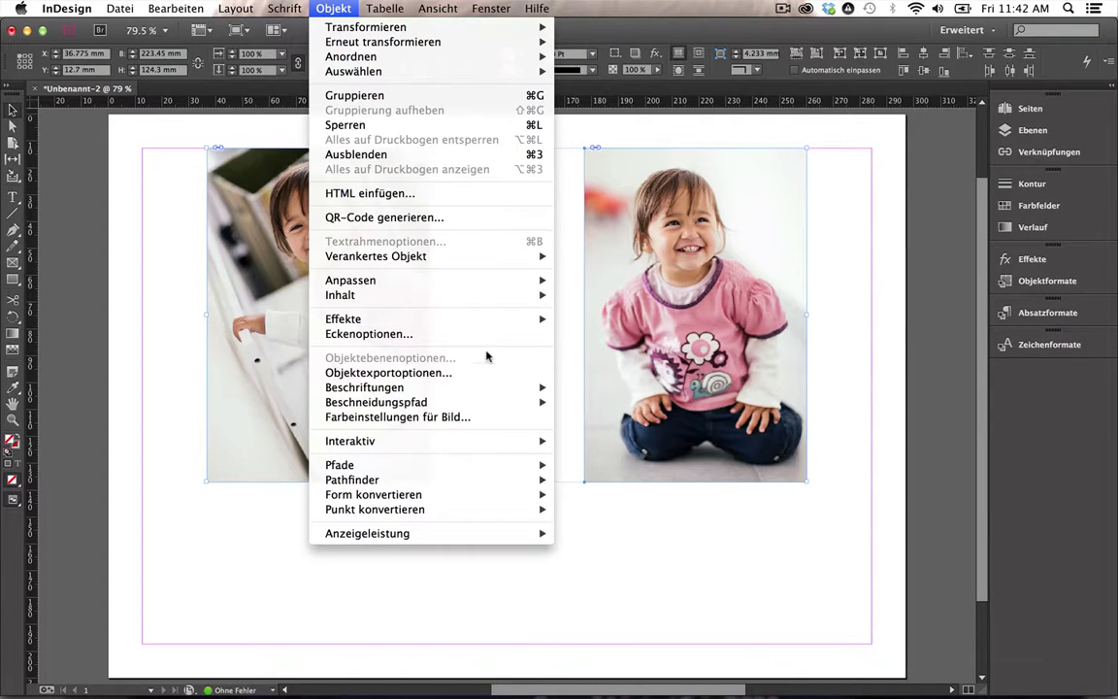
pyautogui.moveTo(365, 387)
pyautogui.click(631, 389)
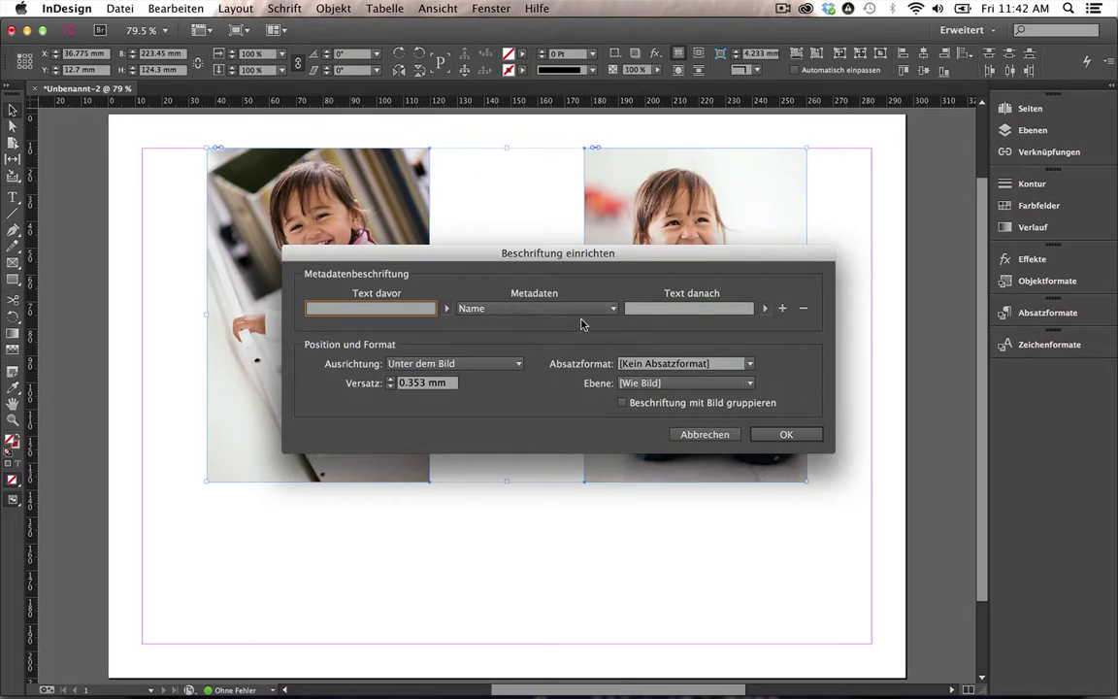
pyautogui.click(577, 309)
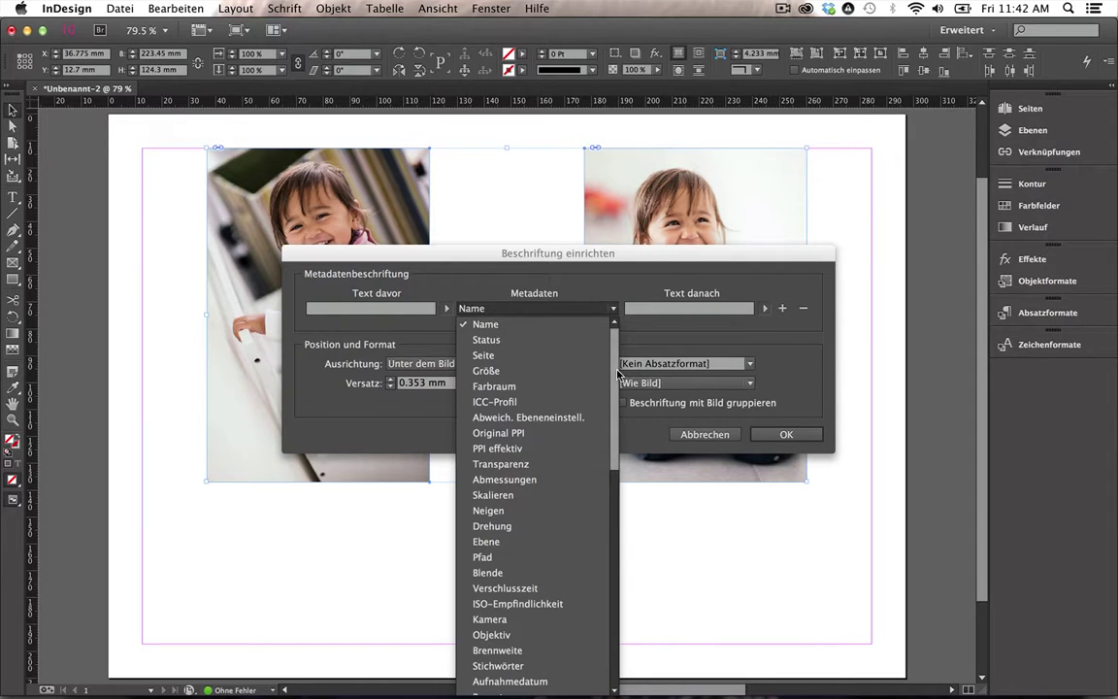
pyautogui.scroll(-3, 614, 392)
pyautogui.scroll(-3, 614, 392)
pyautogui.scroll(-2, 614, 392)
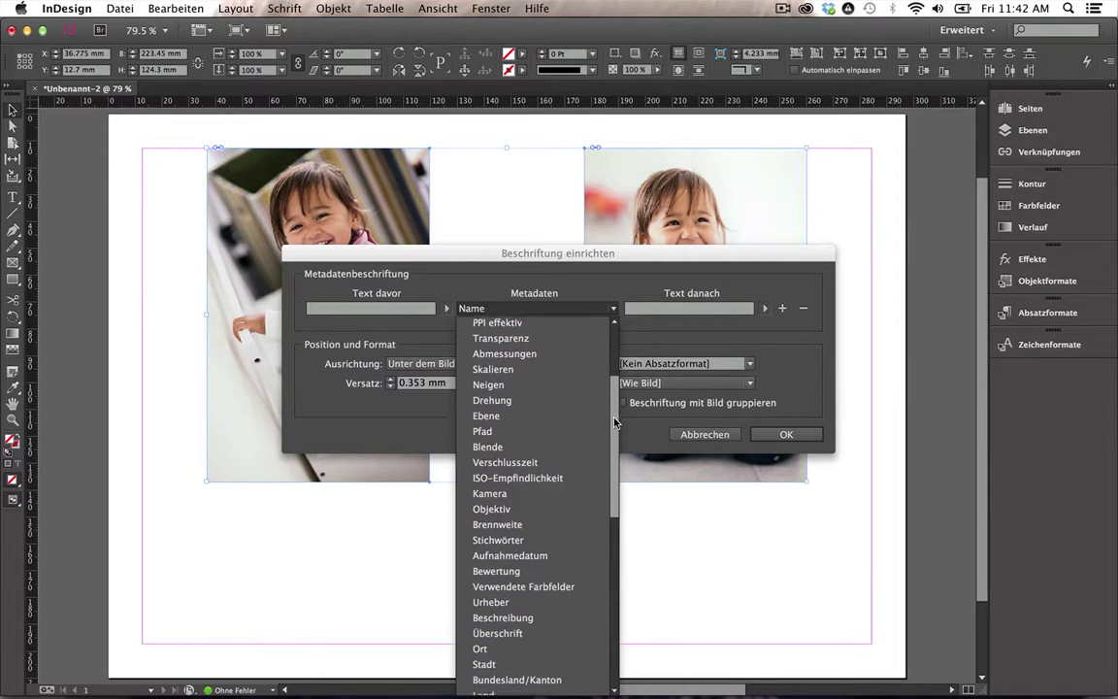
pyautogui.click(499, 614)
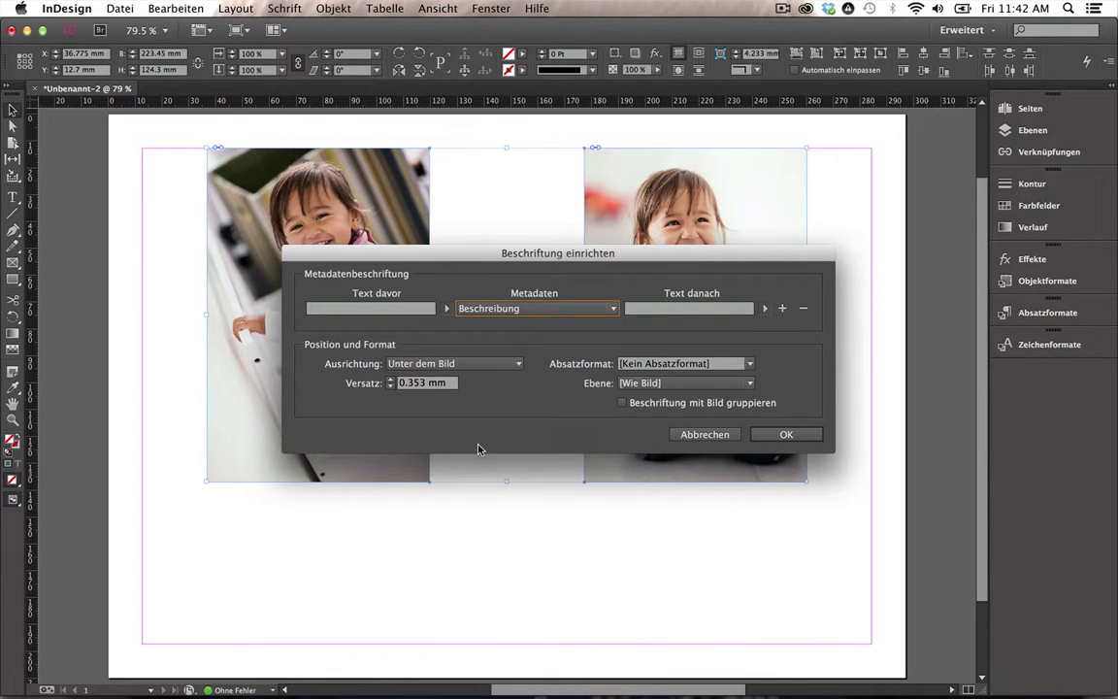
# Set the caption offset to 5 mm and keep it on the image's layer
pyautogui.press('Tab')
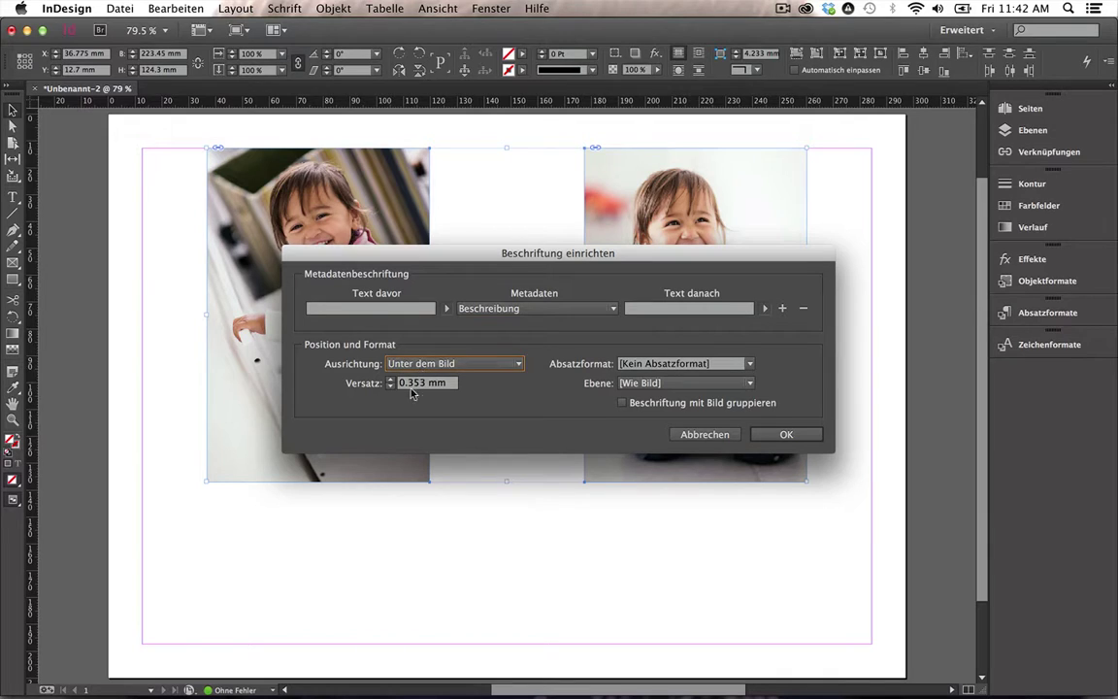
pyautogui.press('Tab')
pyautogui.write('5')
pyautogui.press('Tab')
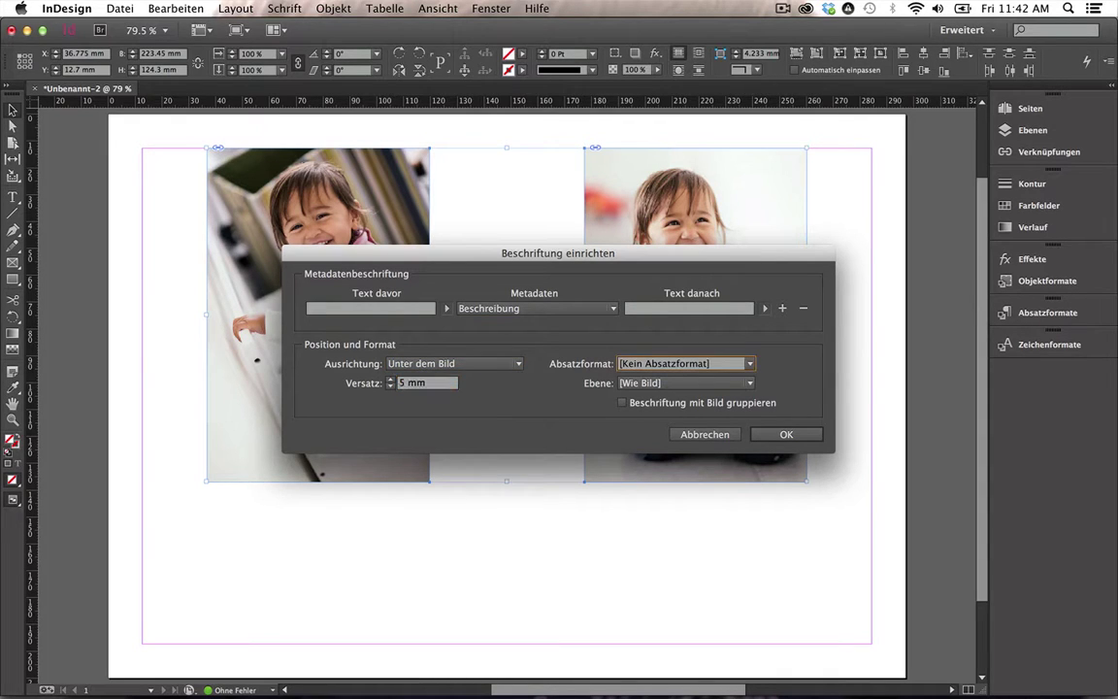
pyautogui.click(674, 383)
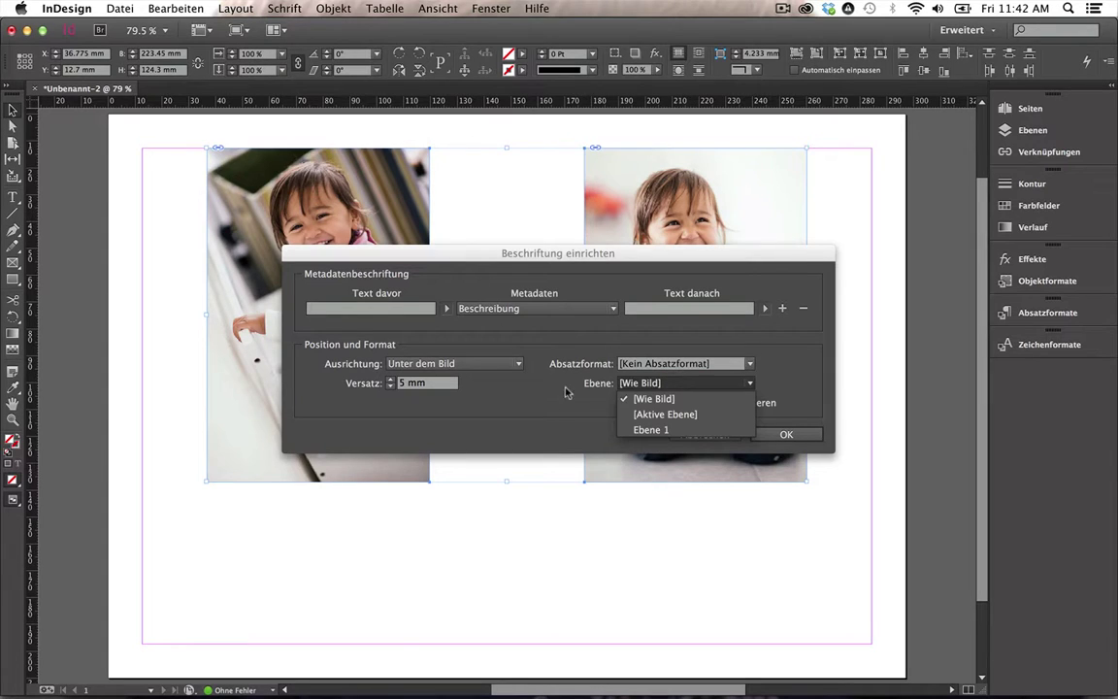
pyautogui.click(644, 392)
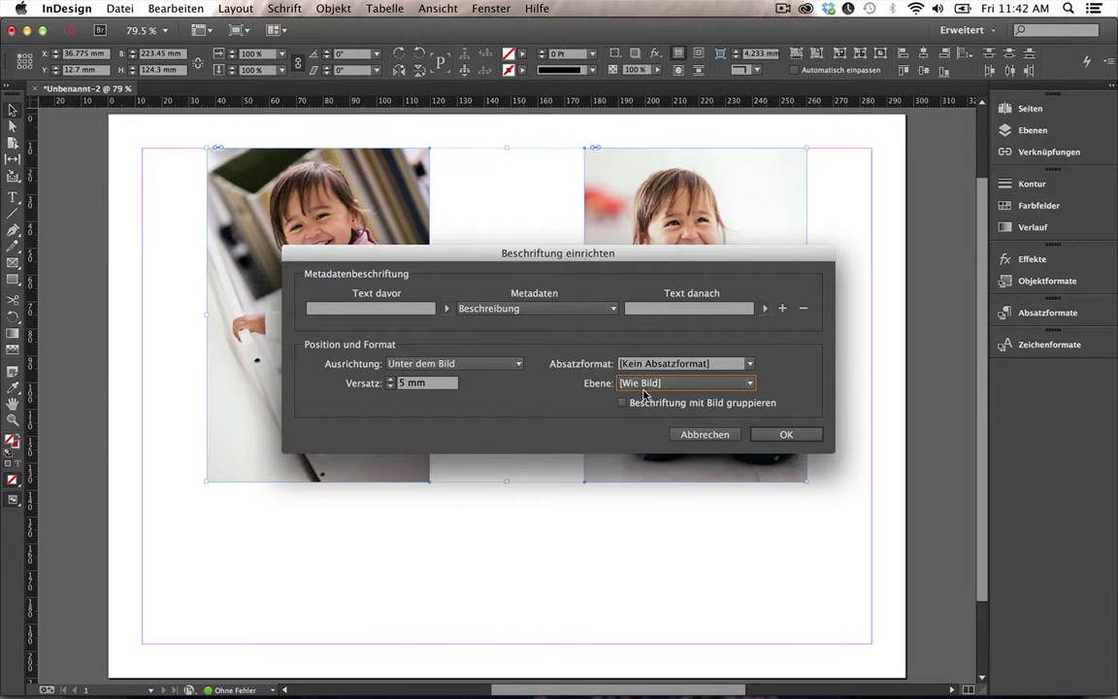
pyautogui.click(549, 414)
pyautogui.click(652, 364)
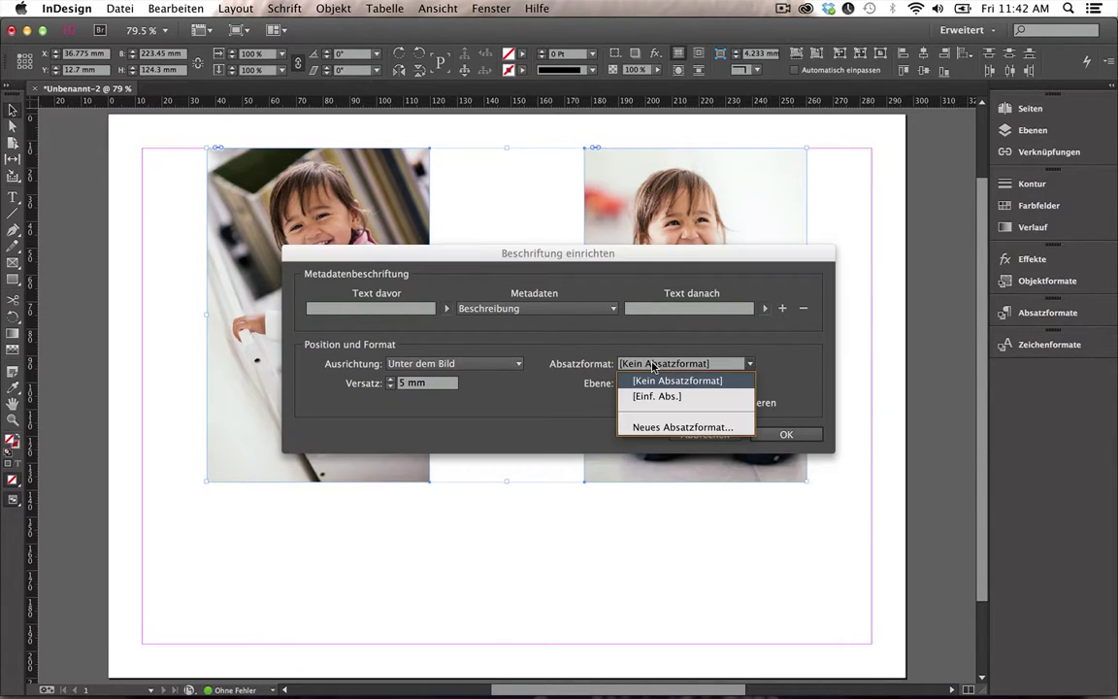
# Create the Legende paragraph style in Myriad Pro Italic 14 Pt and confirm the caption setup
pyautogui.click(682, 427)
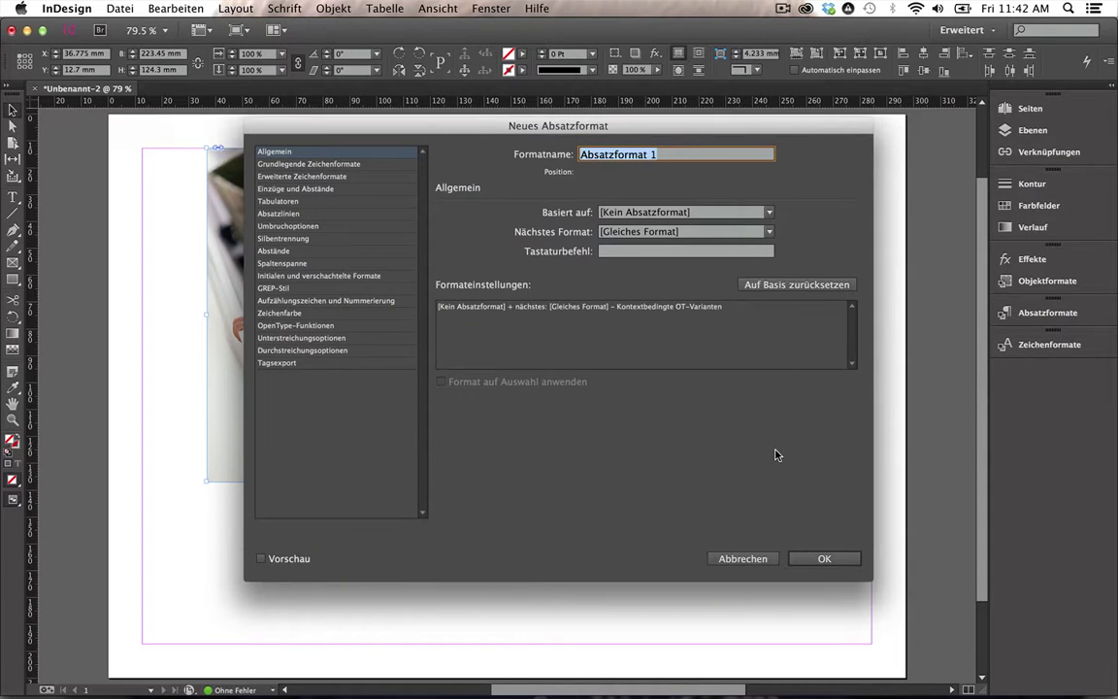
pyautogui.write('Legende')
pyautogui.press('Tab')
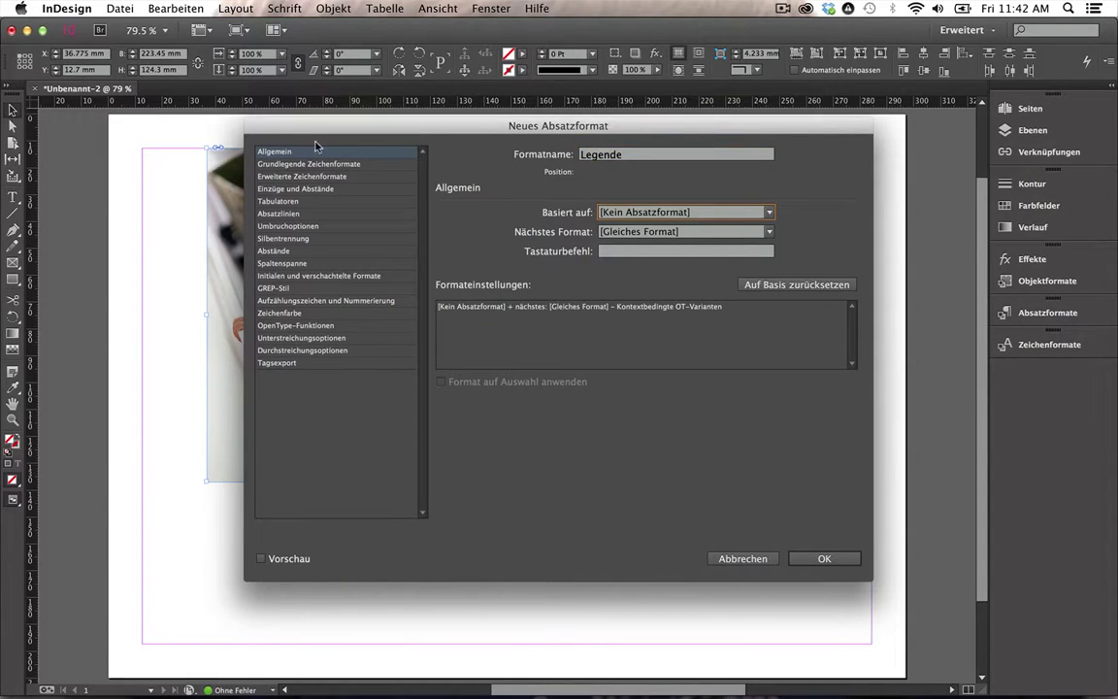
pyautogui.click(287, 175)
pyautogui.press('Tab')
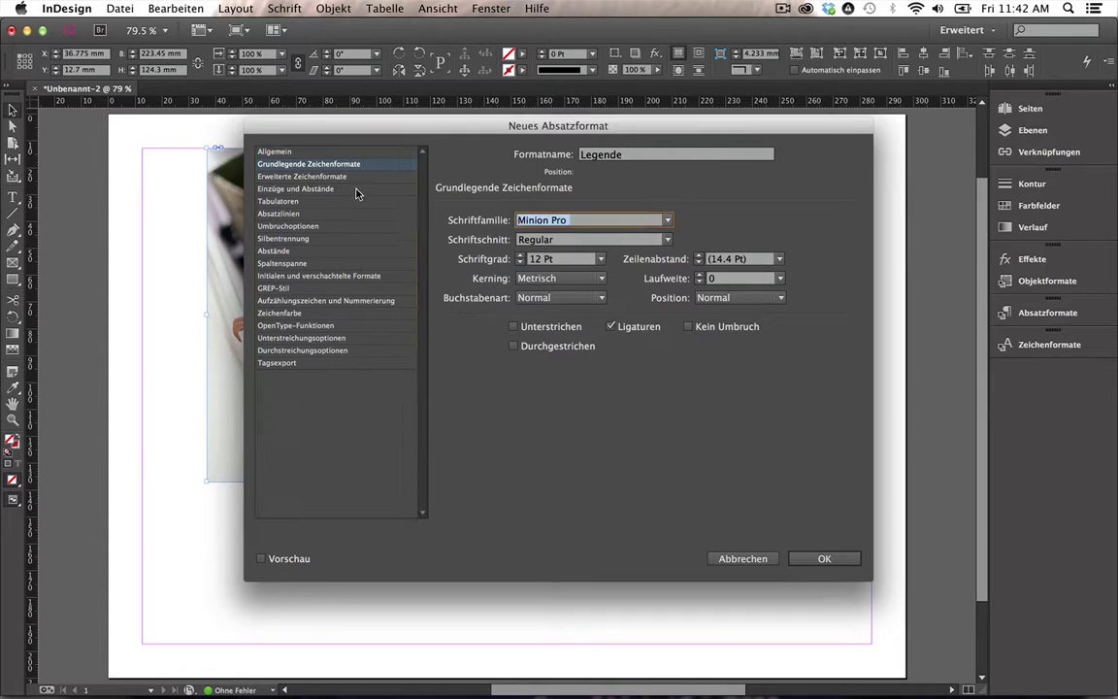
pyautogui.write('Myriad Pro')
pyautogui.press('Tab')
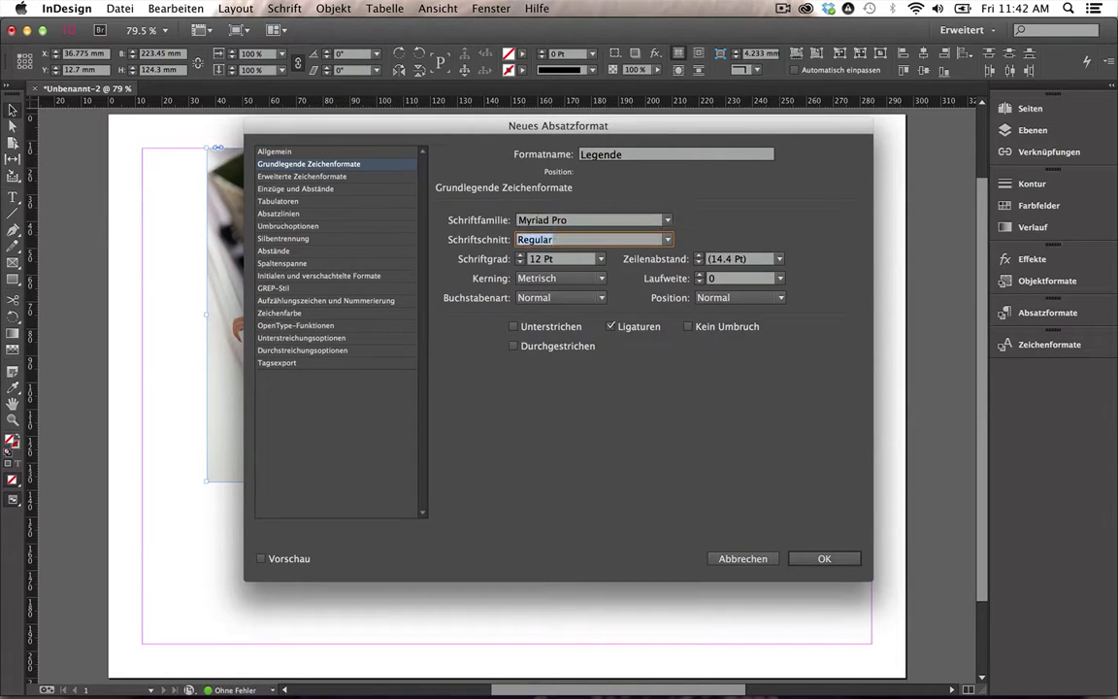
pyautogui.click(603, 238)
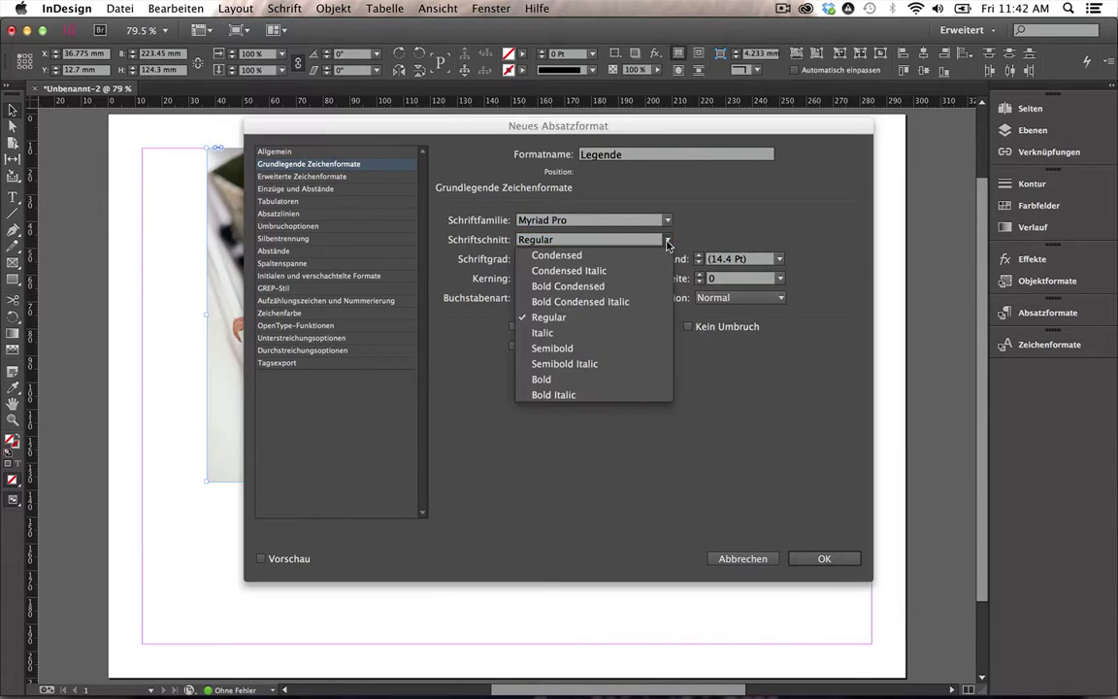
pyautogui.click(582, 332)
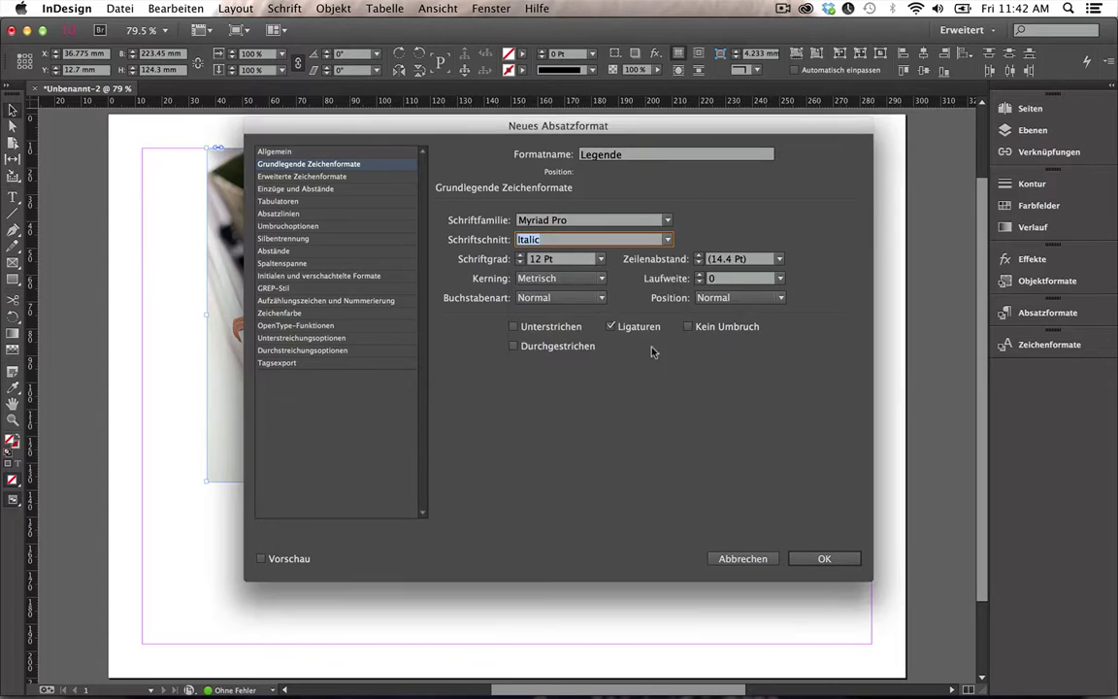
pyautogui.click(520, 255)
pyautogui.click(520, 255)
pyautogui.click(823, 557)
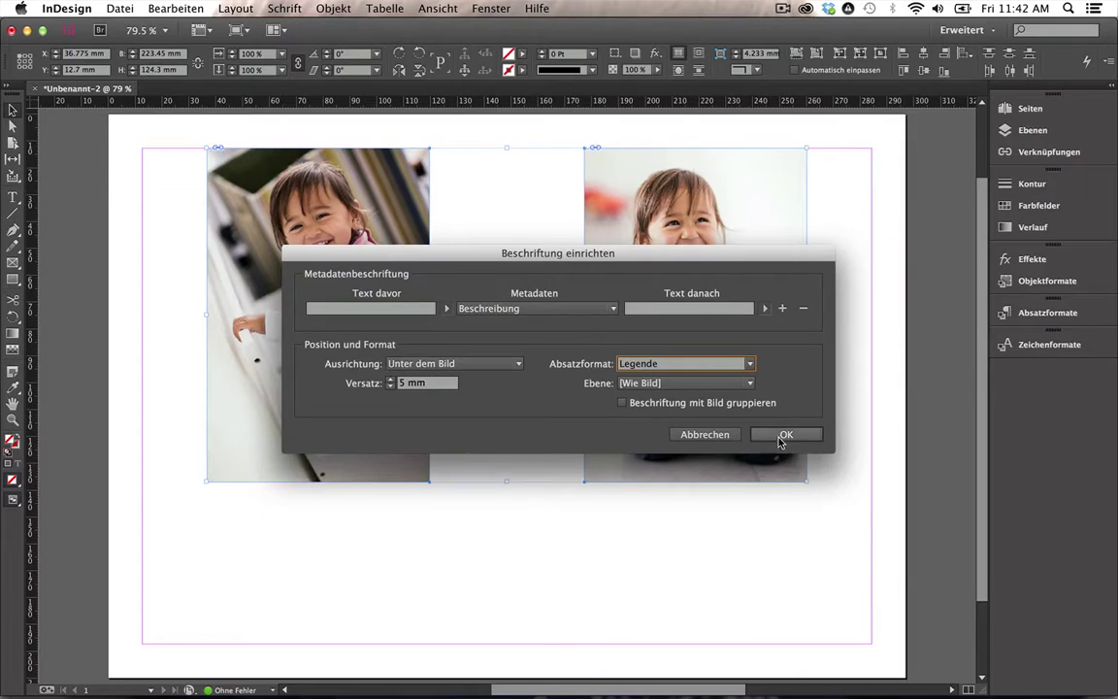
pyautogui.click(786, 434)
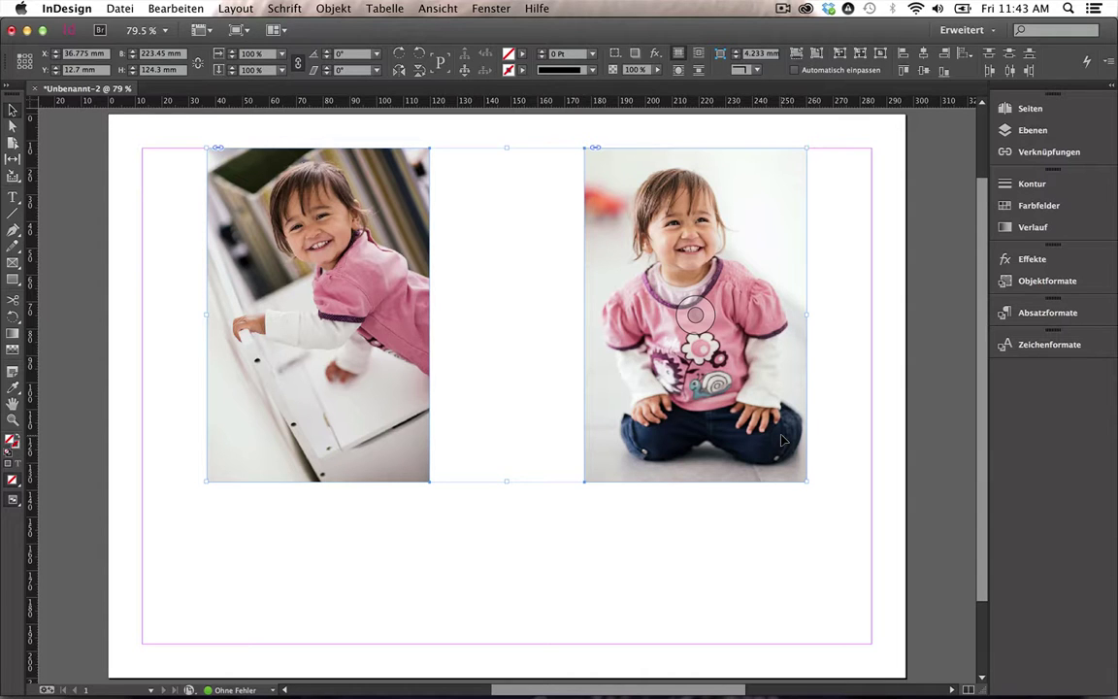
# Open the Objekt menu's Beschriftungen commands for the two selected photos
pyautogui.click(321, 7)
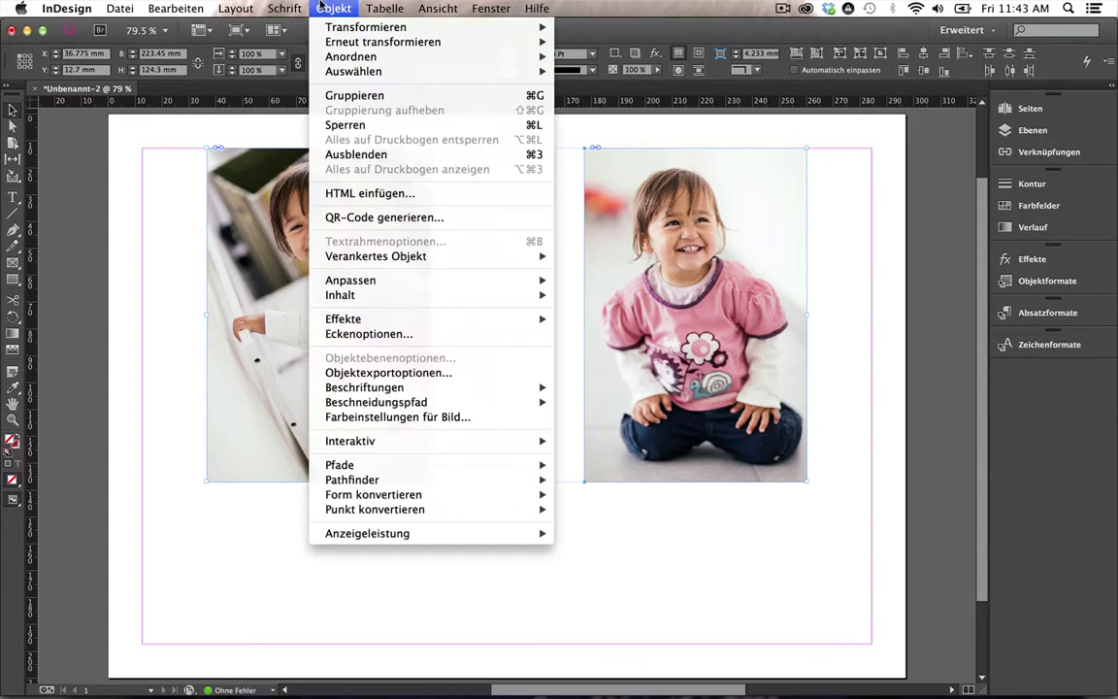
pyautogui.moveTo(365, 387)
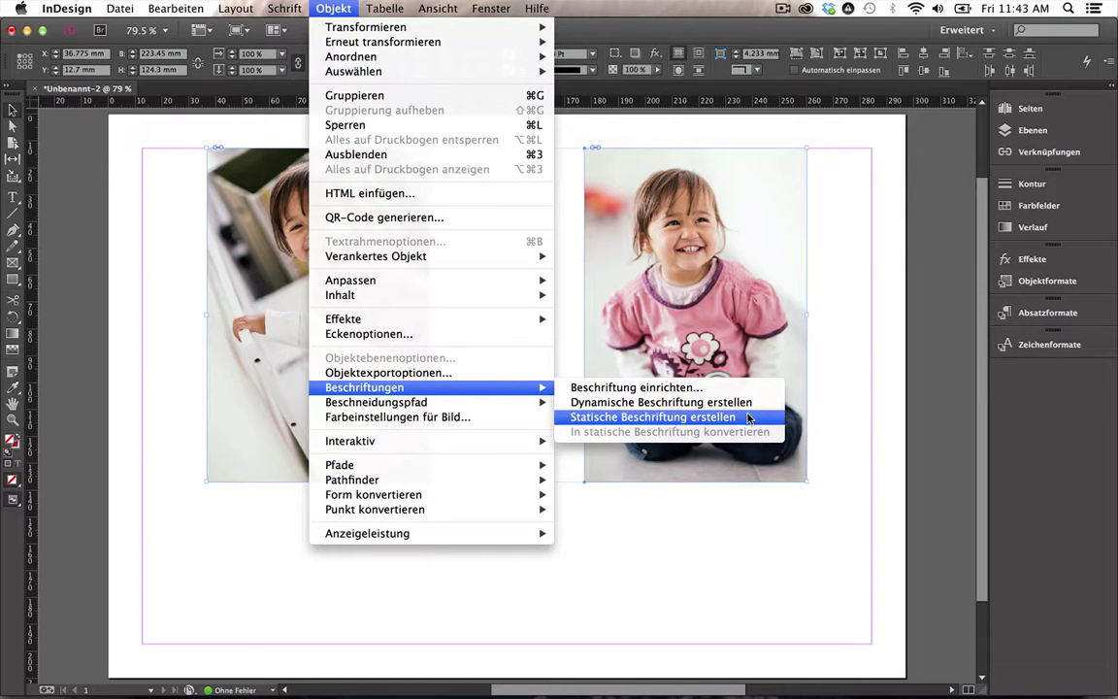
# Create static captions under both photos and zoom in to select the first caption's text
pyautogui.click(748, 418)
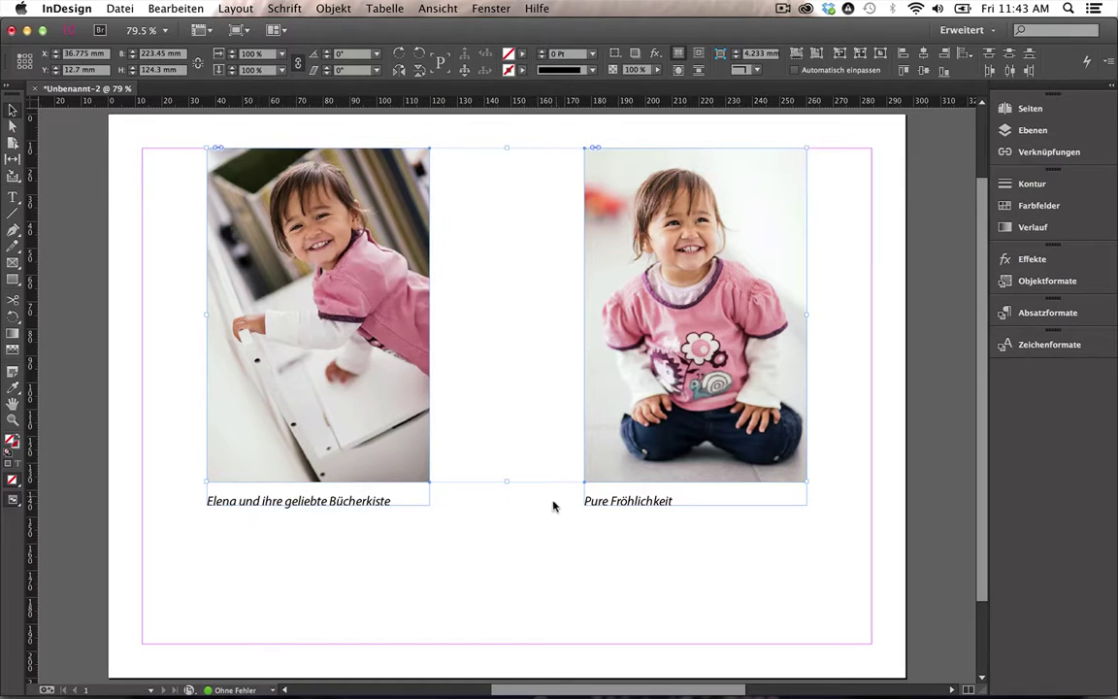
pyautogui.click(545, 536)
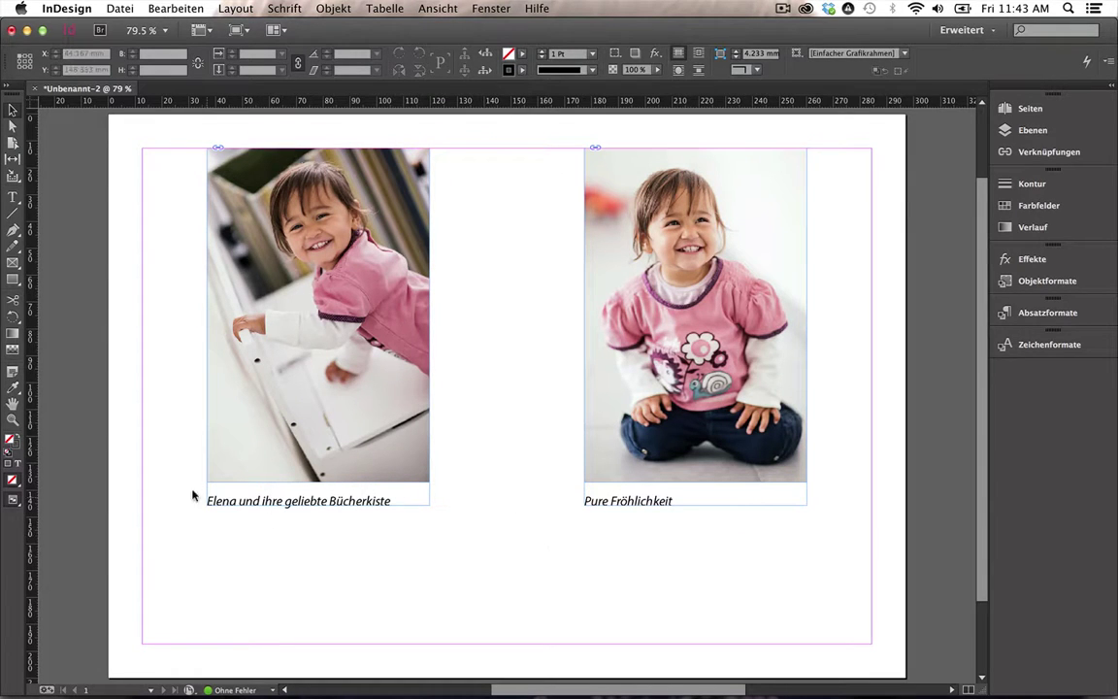
pyautogui.press('z')
pyautogui.moveTo(192, 468); pyautogui.dragTo(497, 542)
pyautogui.press('t')
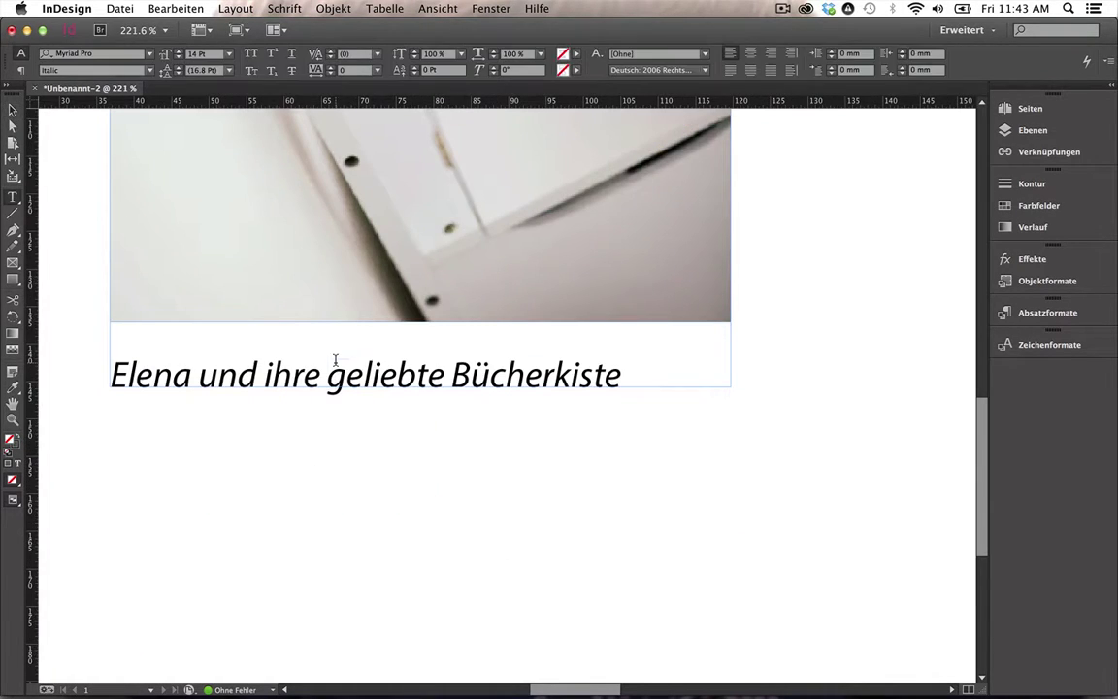
pyautogui.moveTo(293, 374); pyautogui.dragTo(372, 375)
# Fit the whole page in view, then close the document without saving
pyautogui.click(1082, 313)
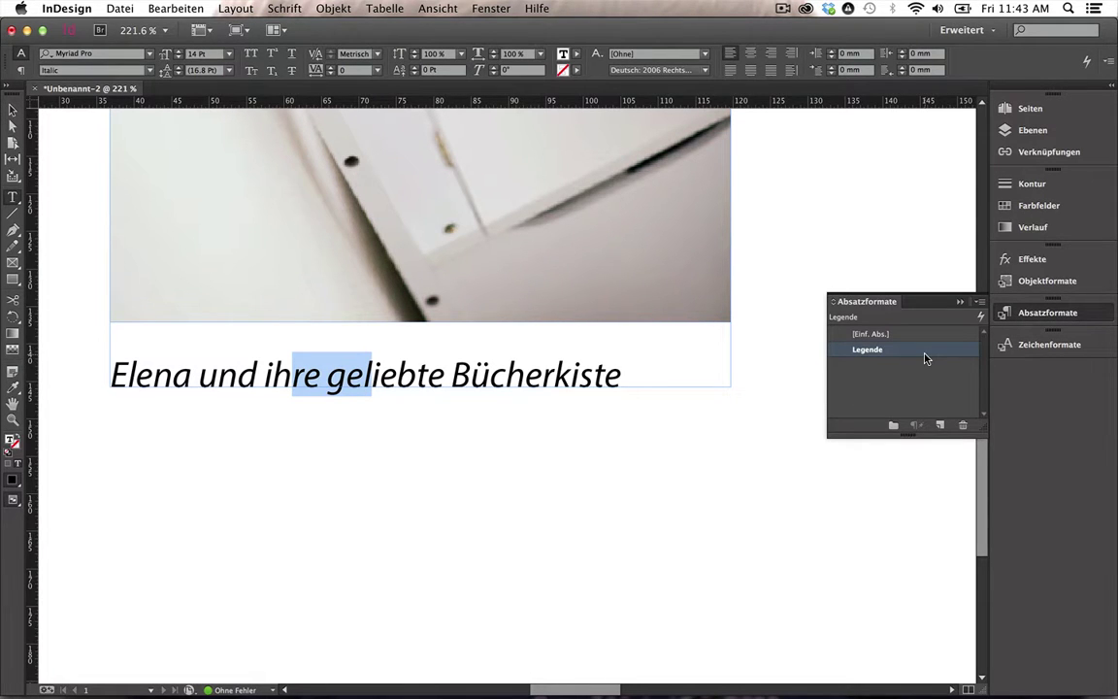
pyautogui.press('super+0')
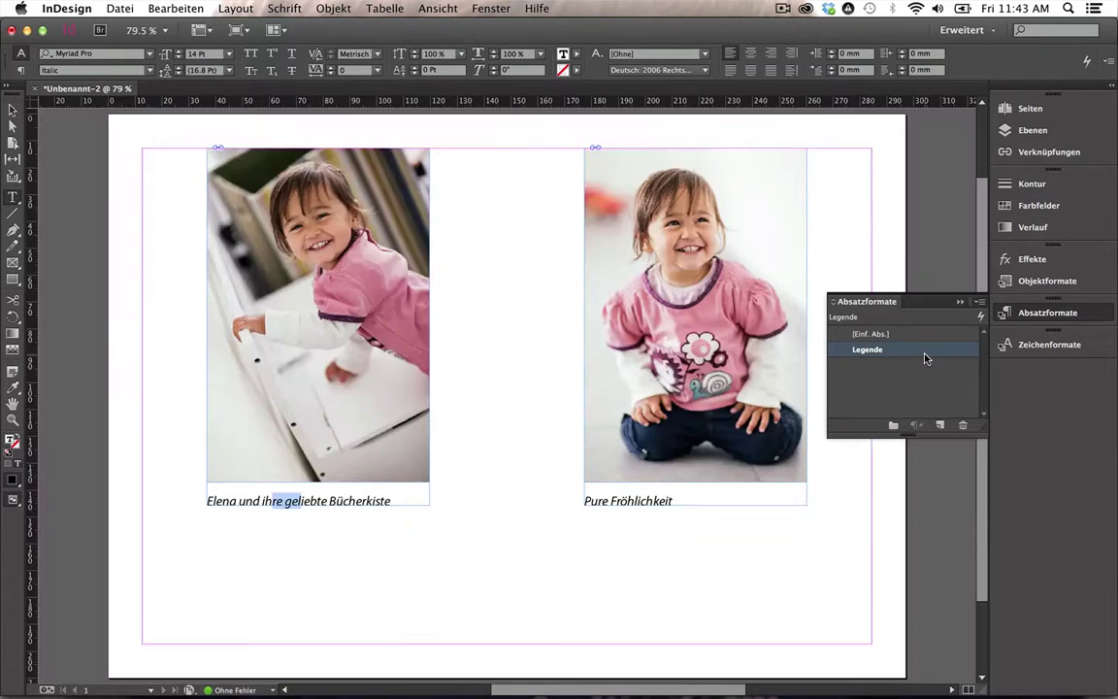
pyautogui.click(959, 303)
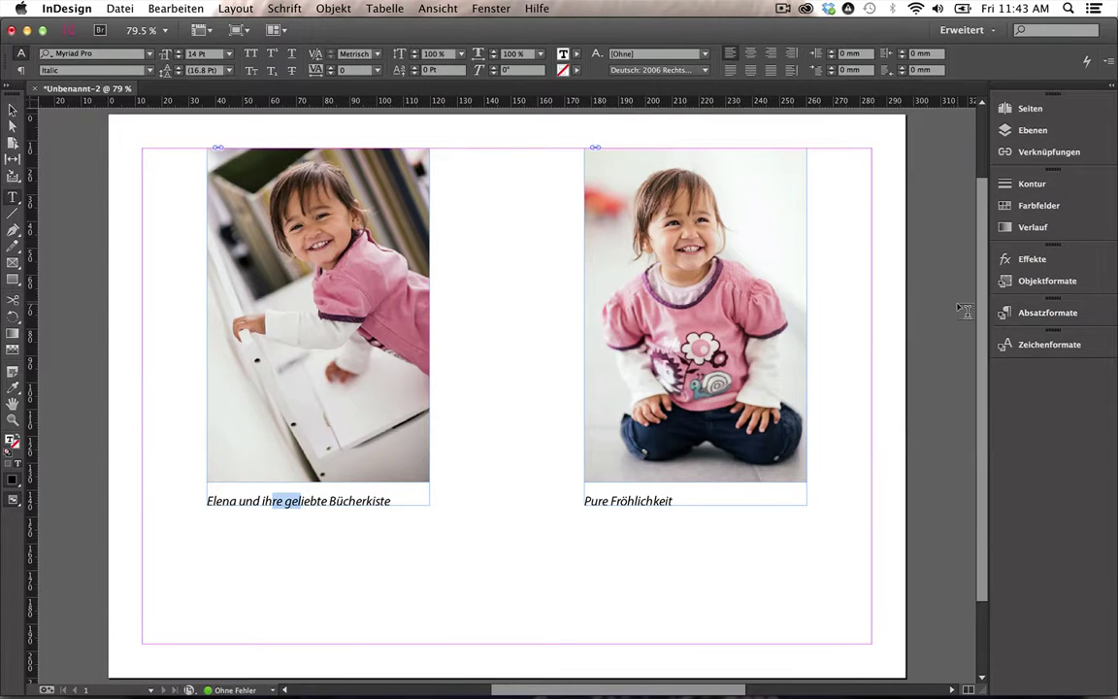
pyautogui.press('super+w')
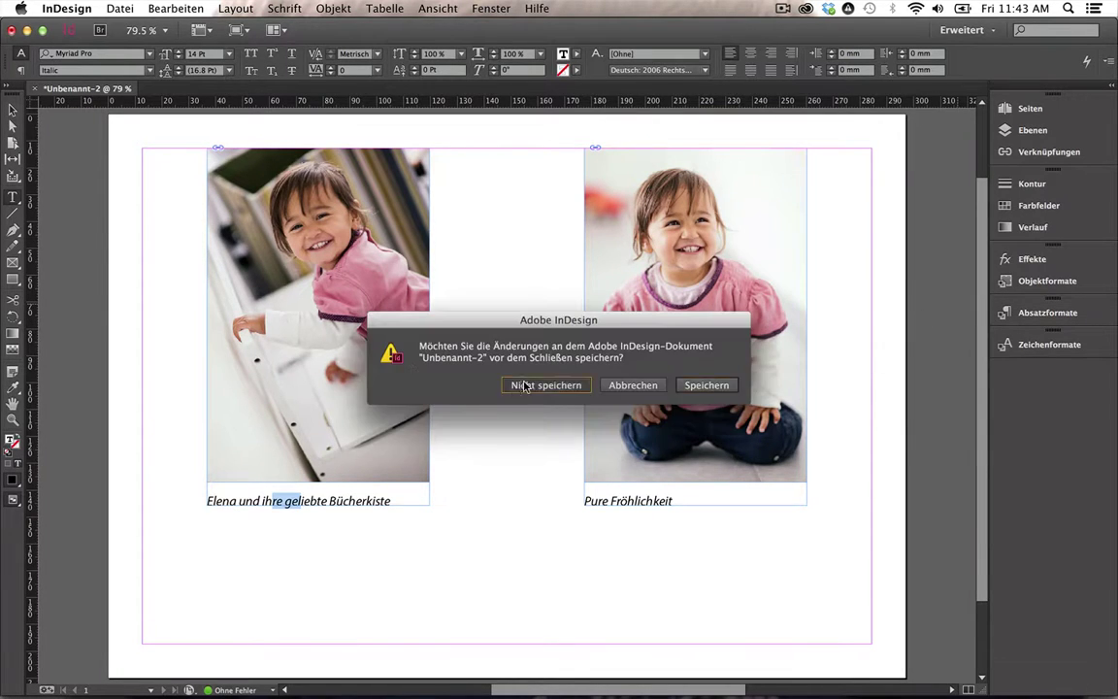
pyautogui.click(514, 385)
# Switch to Lightroom and open the Print module showing both girl photos side by side
pyautogui.press('super+Tab')
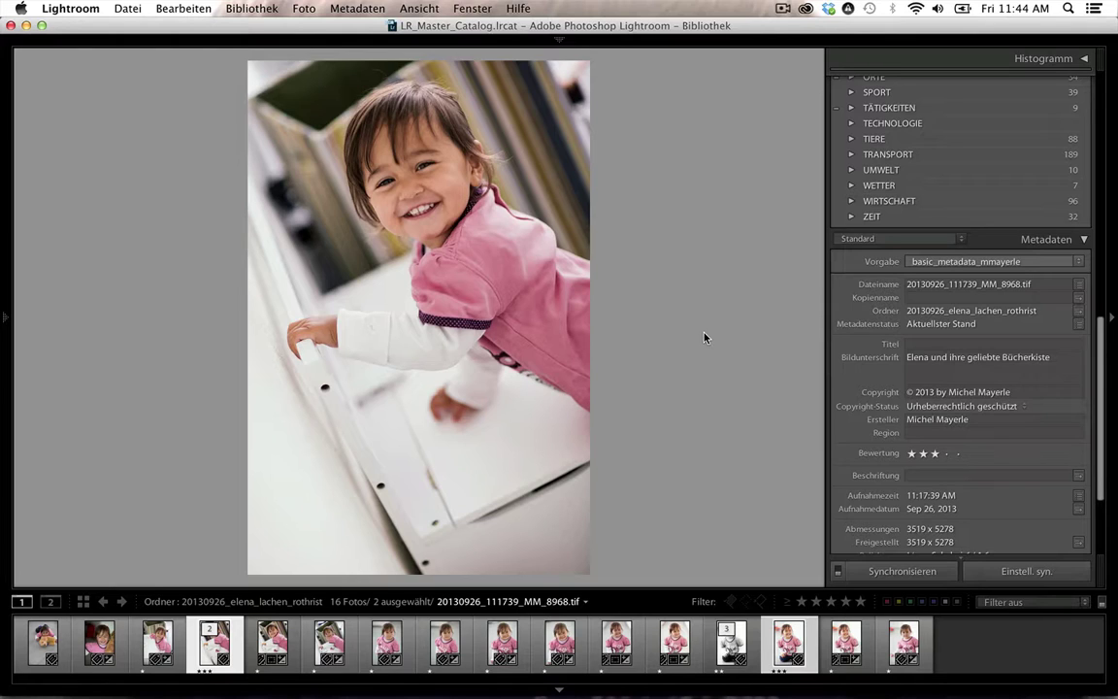
pyautogui.press('super+alt+p')
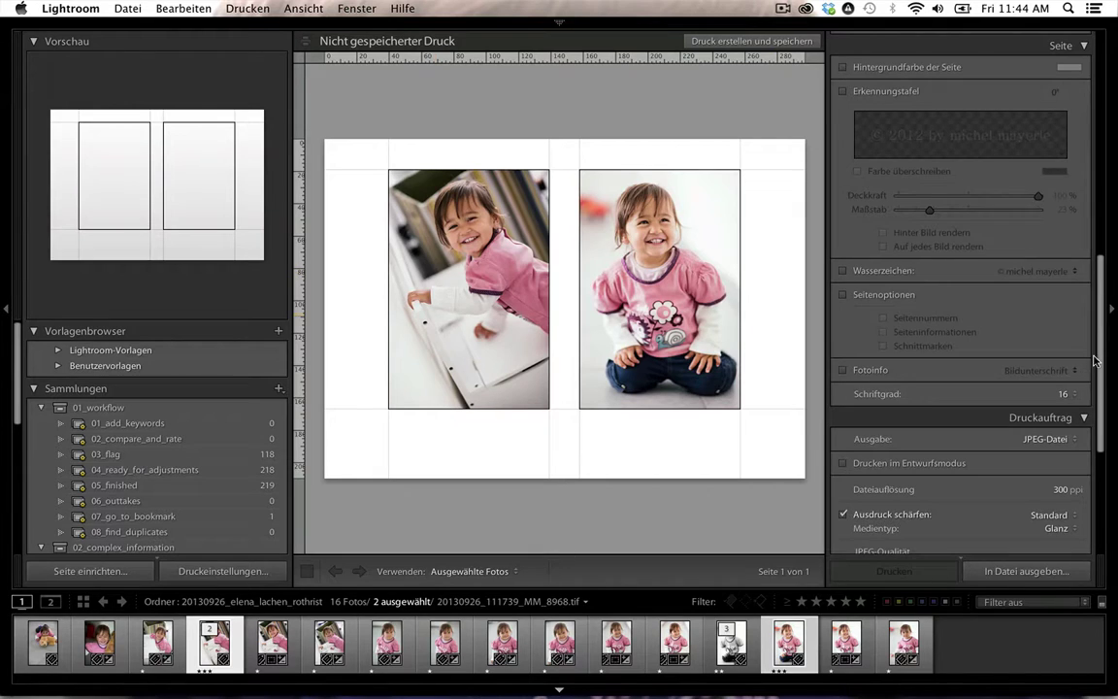
# Enable Fotoinfo set to Bildunterschrift so each photo's caption prints beneath it, then preview the page
pyautogui.scroll(5, 985, 325)
pyautogui.scroll(5, 985, 291)
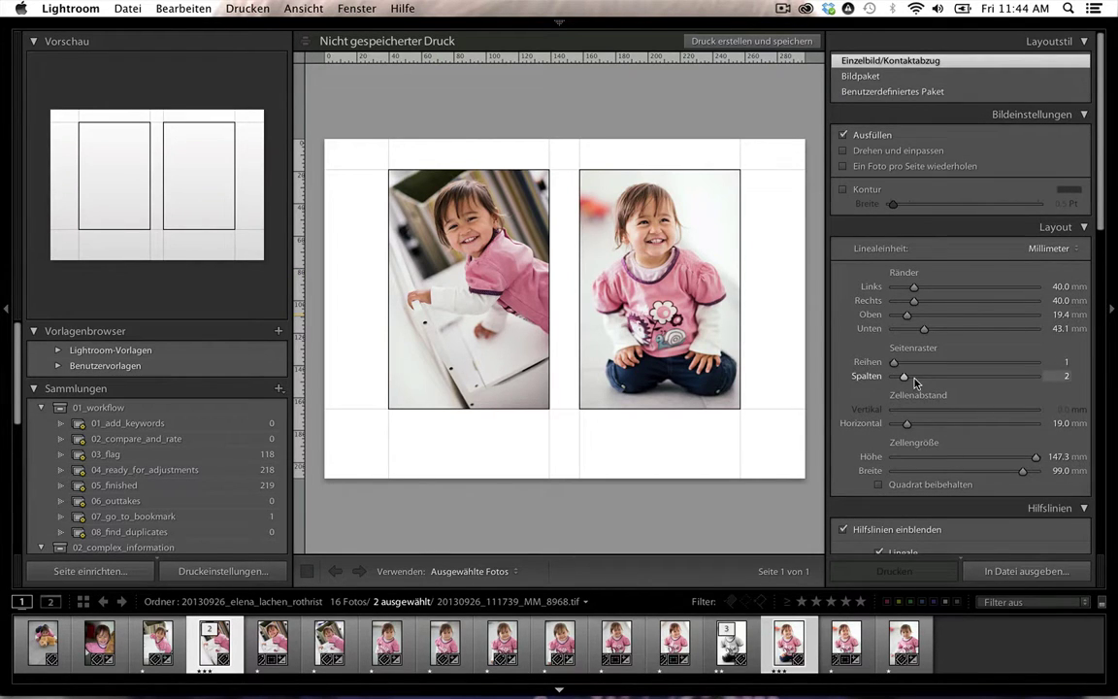
pyautogui.scroll(-5, 915, 381)
pyautogui.scroll(-5, 961, 389)
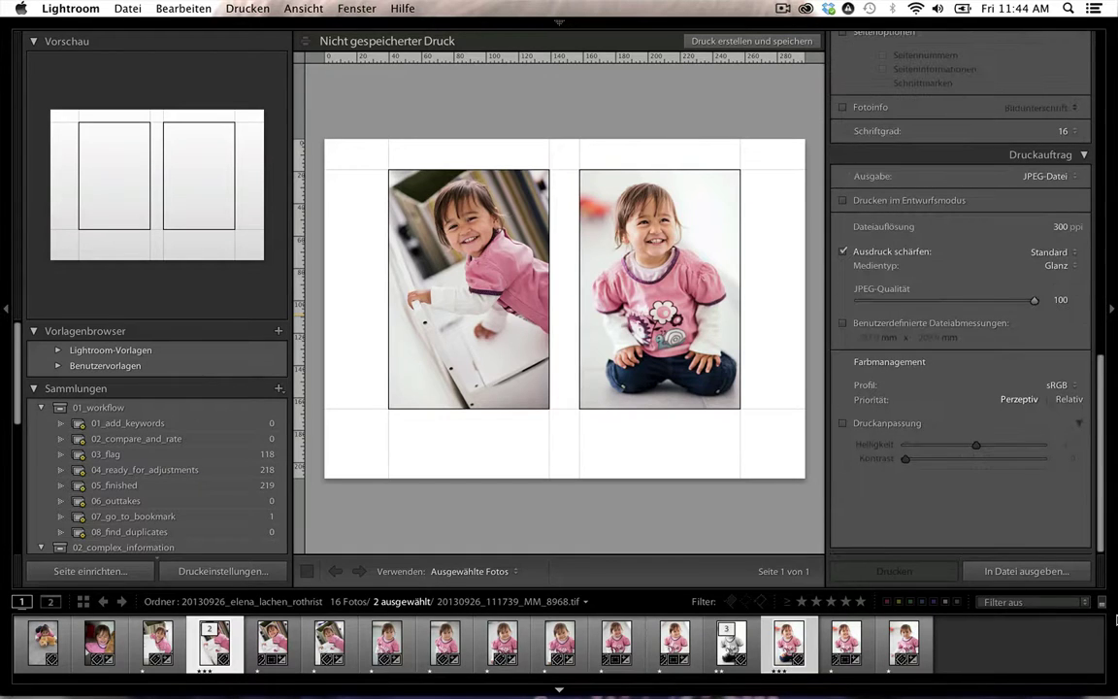
pyautogui.scroll(5, 1010, 476)
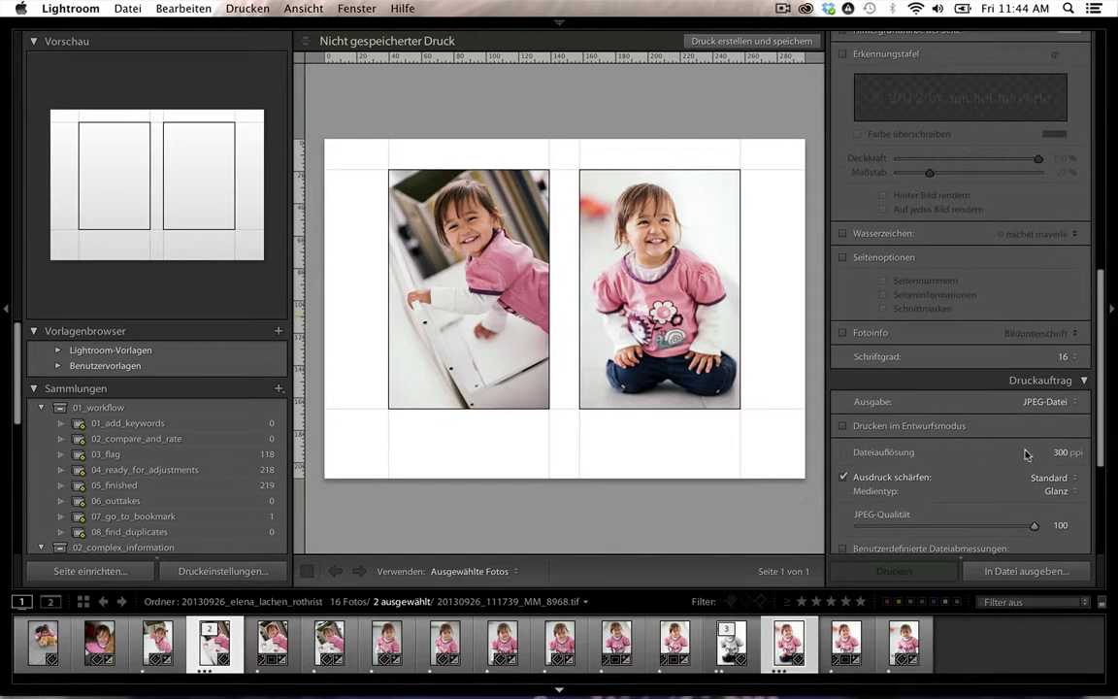
pyautogui.click(866, 334)
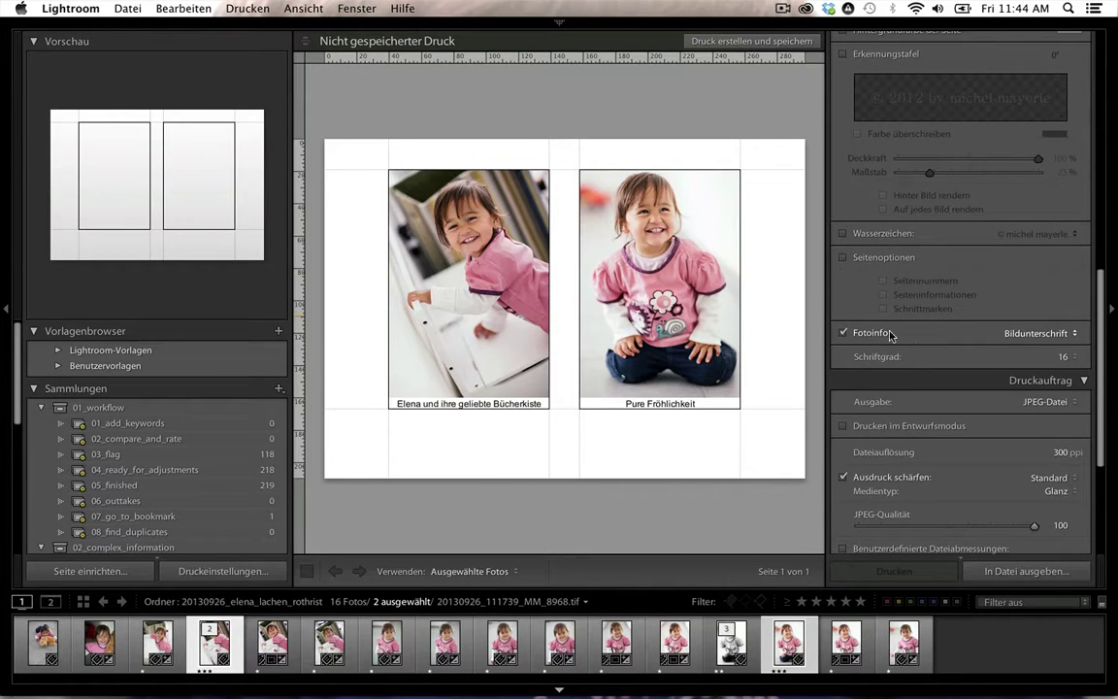
pyautogui.click(1007, 333)
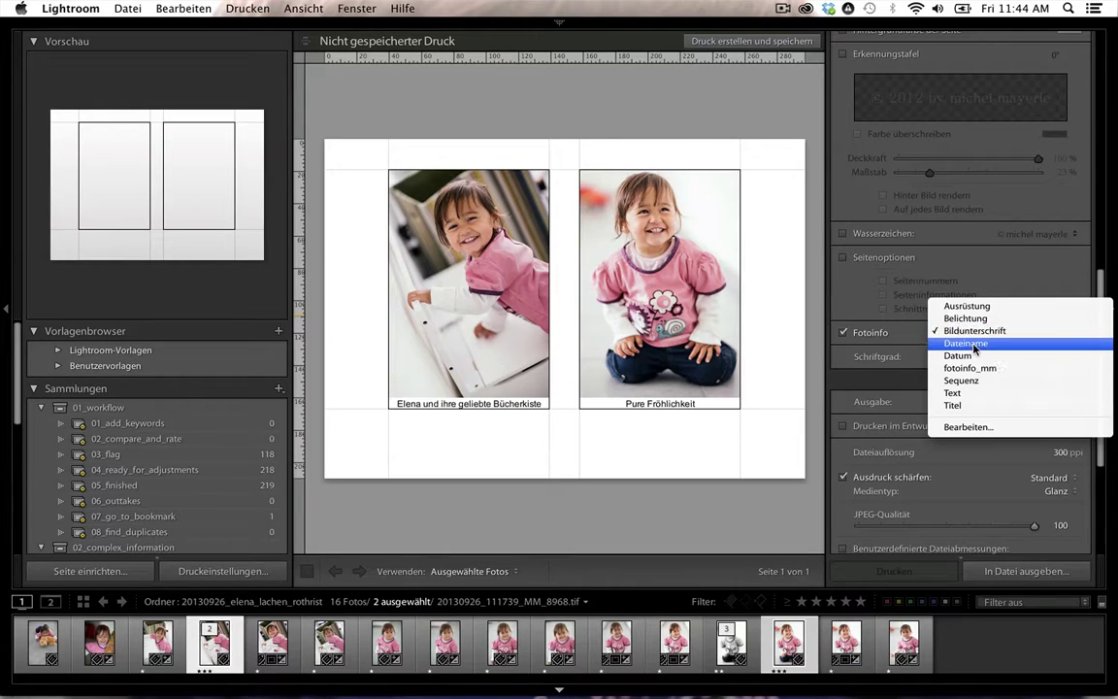
pyautogui.click(983, 428)
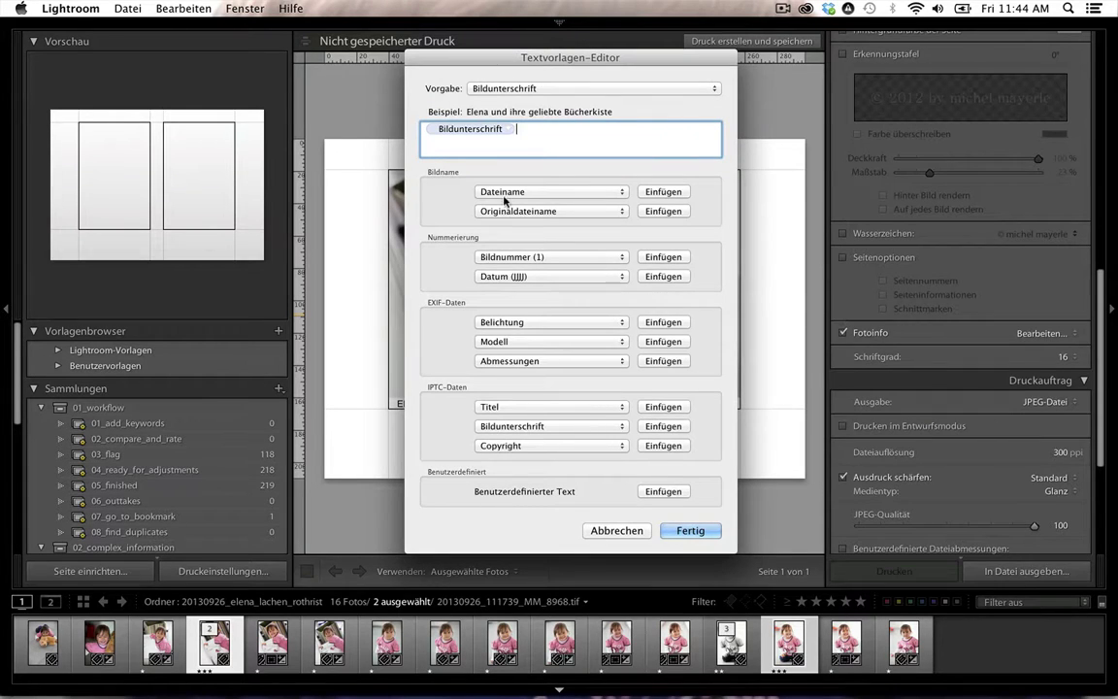
pyautogui.click(612, 532)
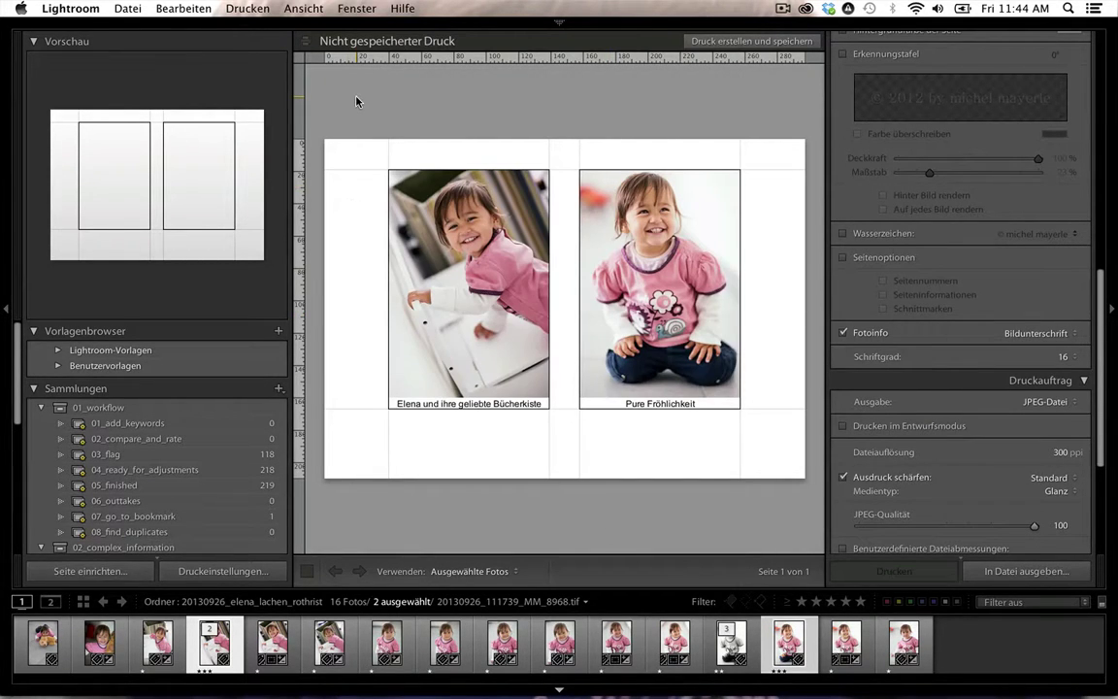
pyautogui.press('Tab')
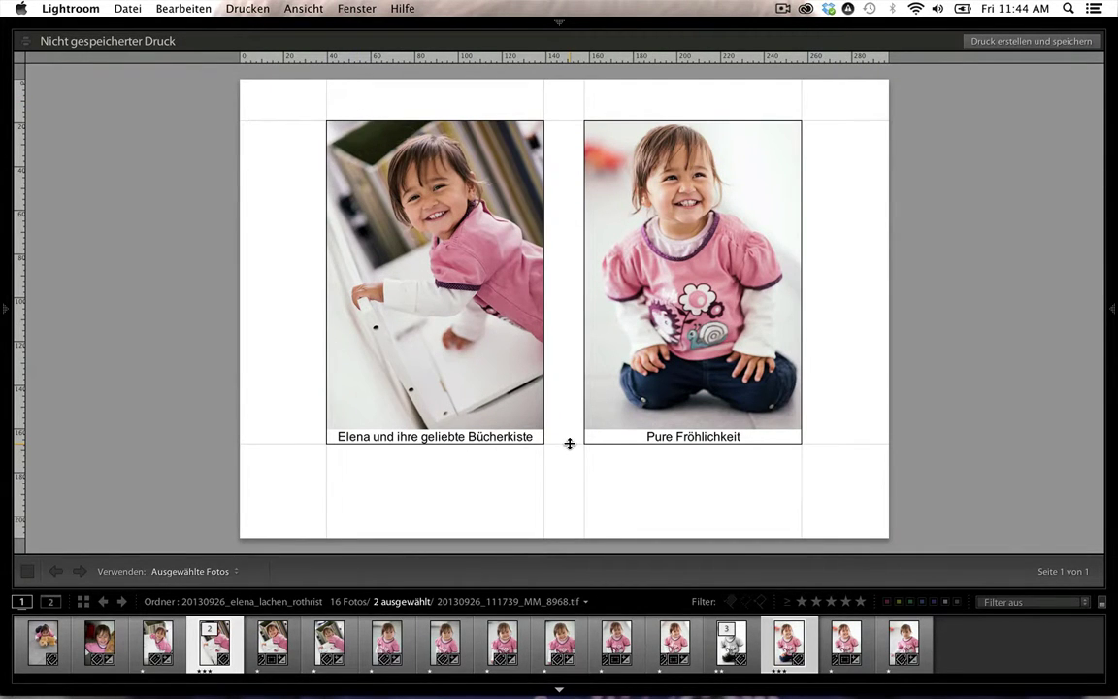
pyautogui.press('Tab')
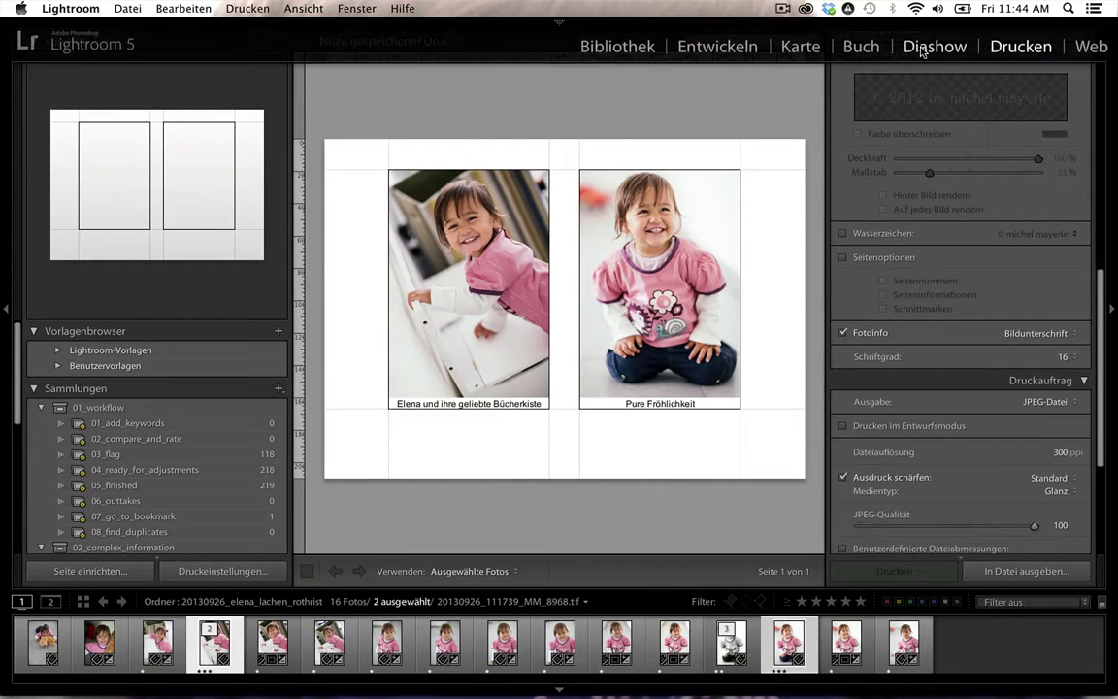
# In the Diashow module, add an ABC text overlay showing each photo's Bildunterschrift
pyautogui.click(922, 48)
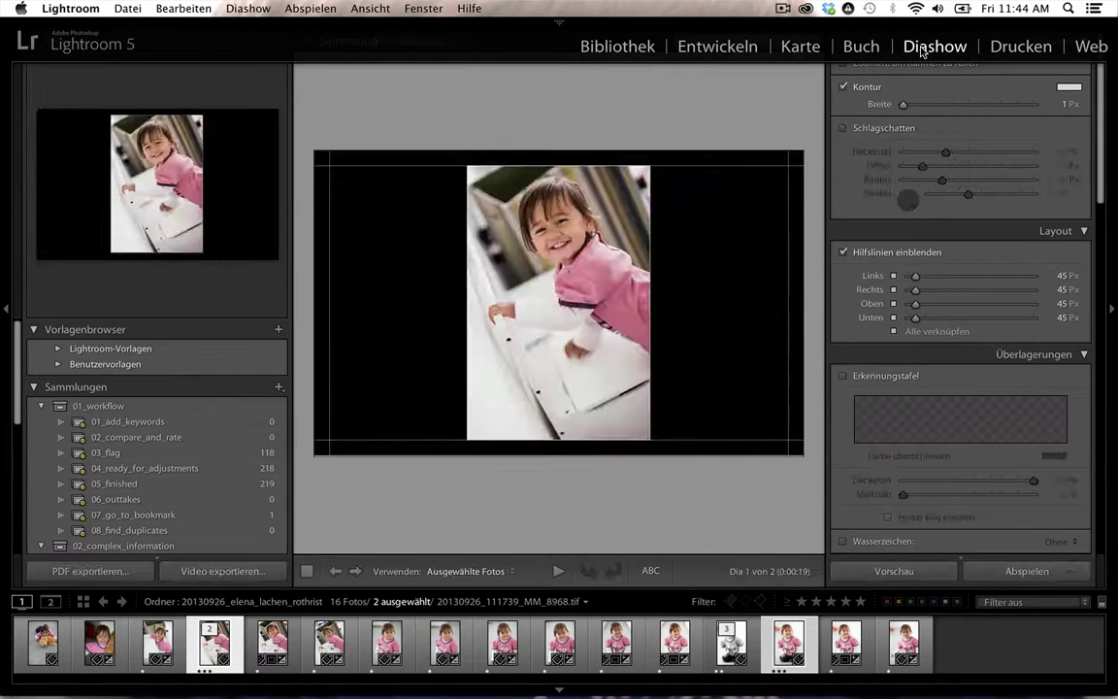
pyautogui.click(718, 156)
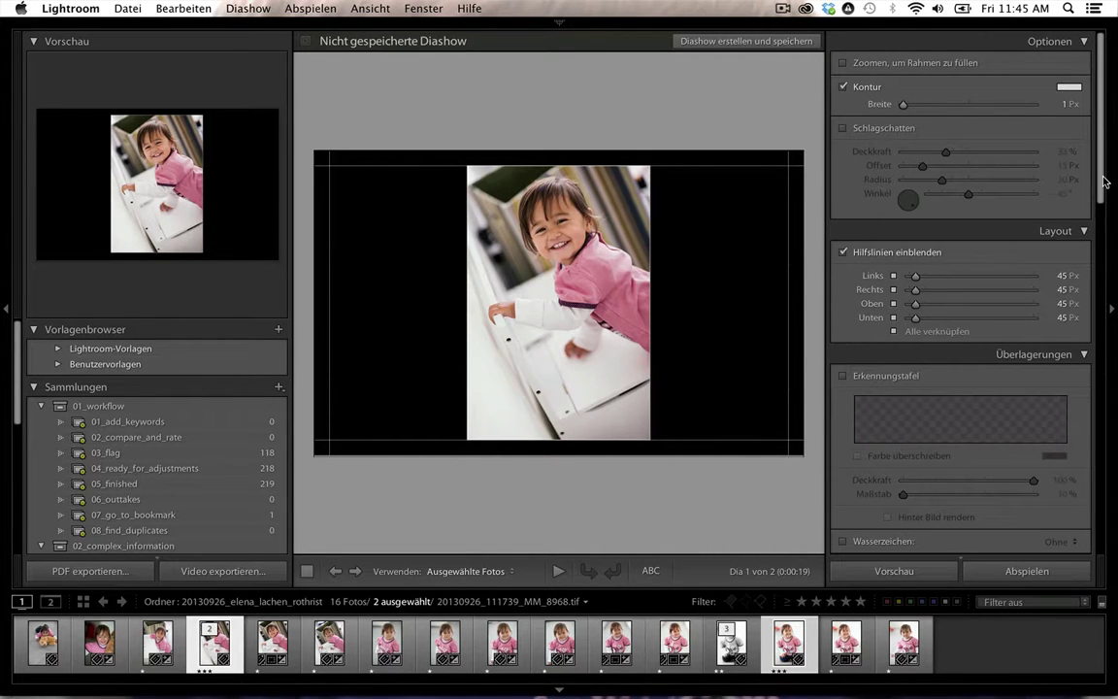
pyautogui.scroll(-2, 1100, 182)
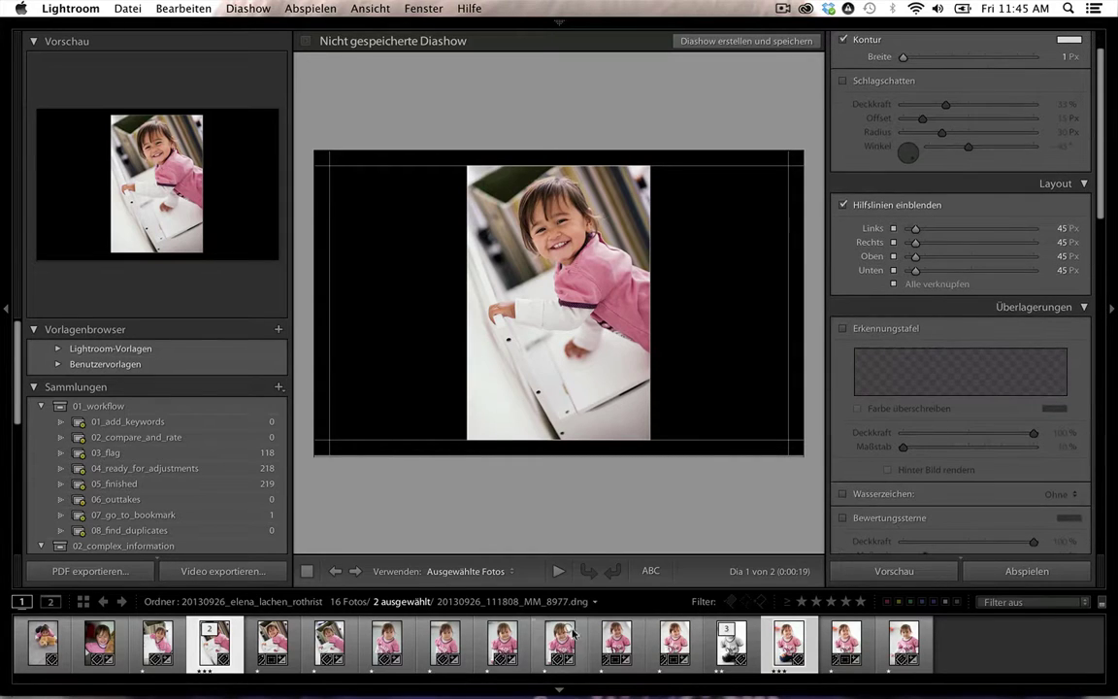
pyautogui.click(650, 569)
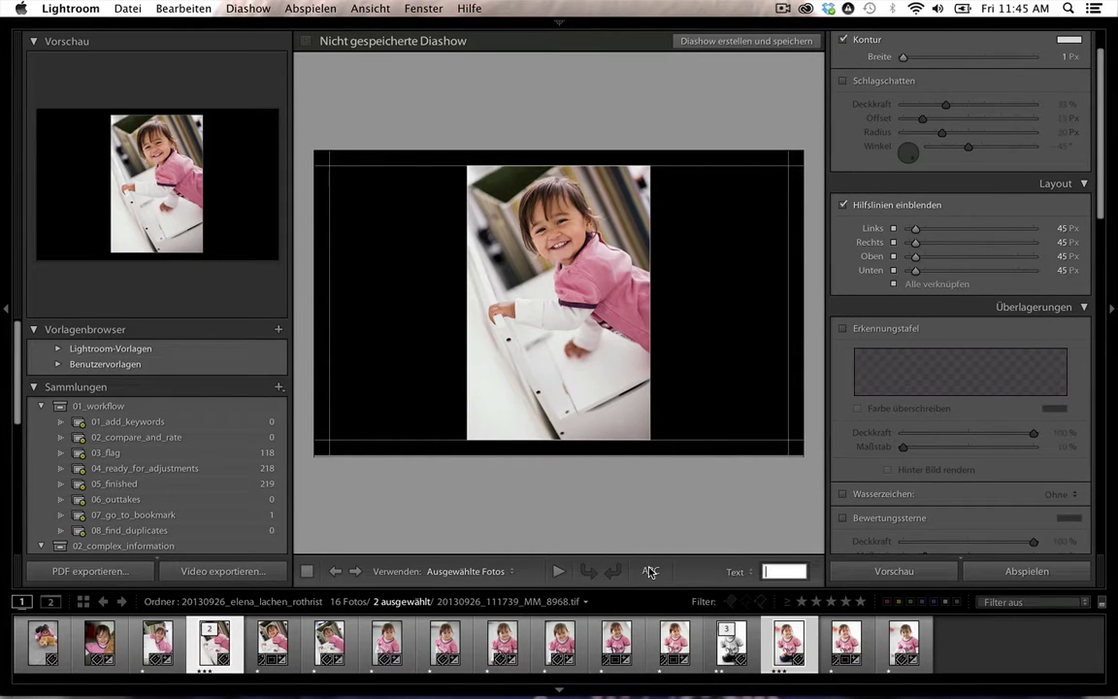
pyautogui.click(737, 571)
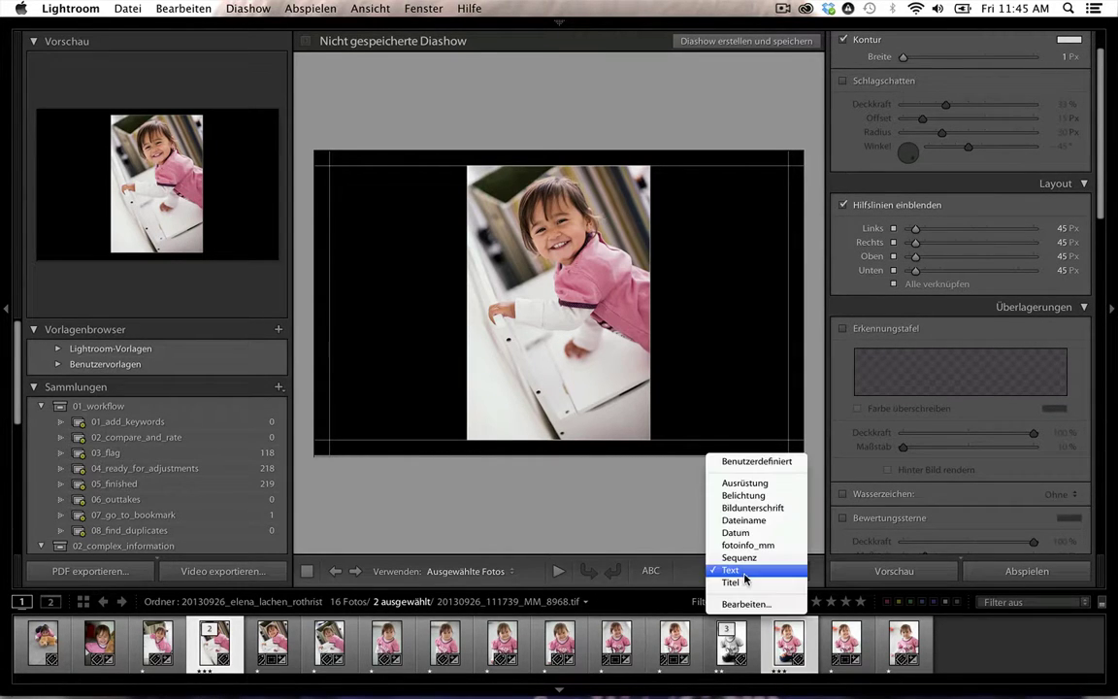
pyautogui.click(768, 509)
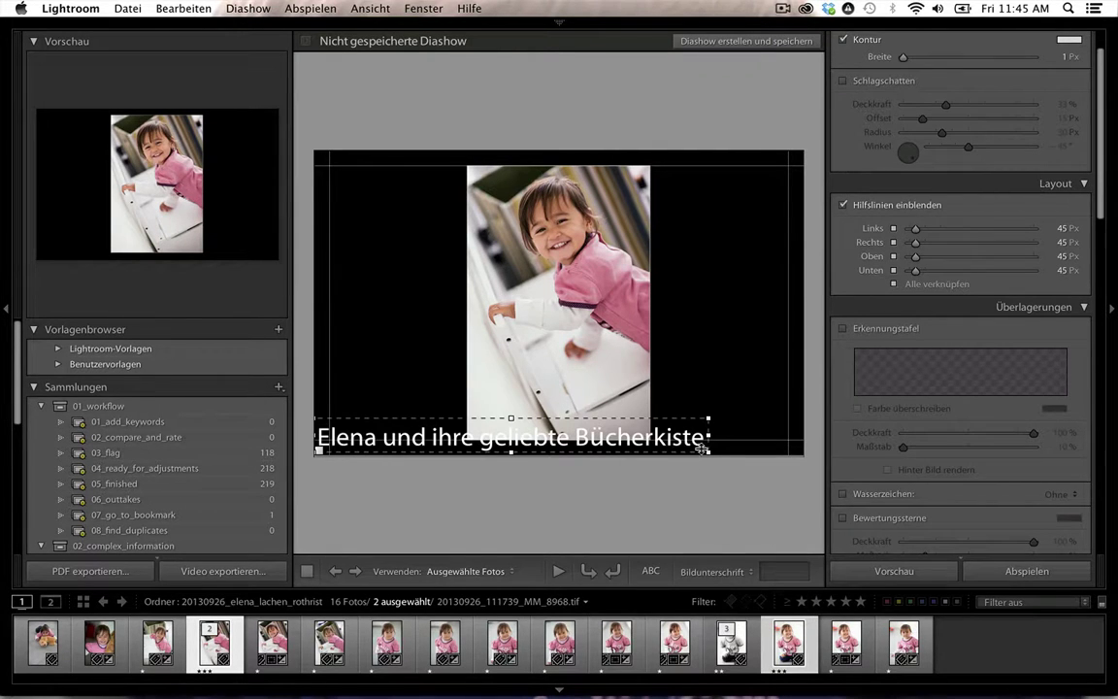
# Shrink the caption, widen slide margins to 146 px, and anchor it under the photo's bottom-left corner
pyautogui.moveTo(708, 450); pyautogui.dragTo(646, 428)
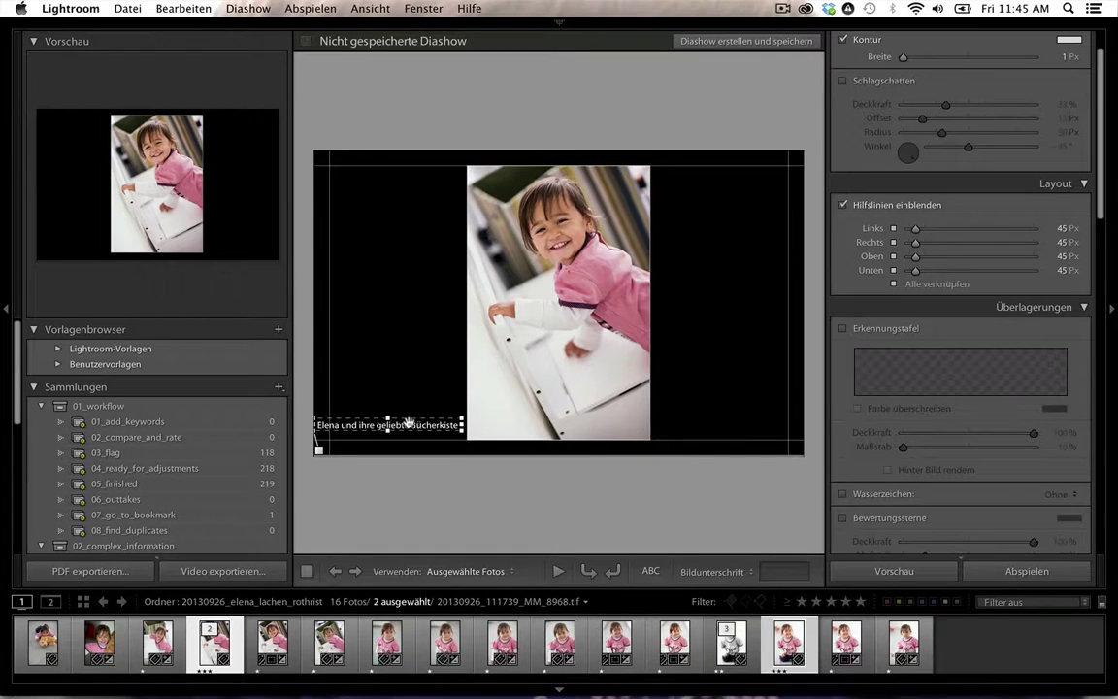
pyautogui.moveTo(408, 423); pyautogui.dragTo(670, 452)
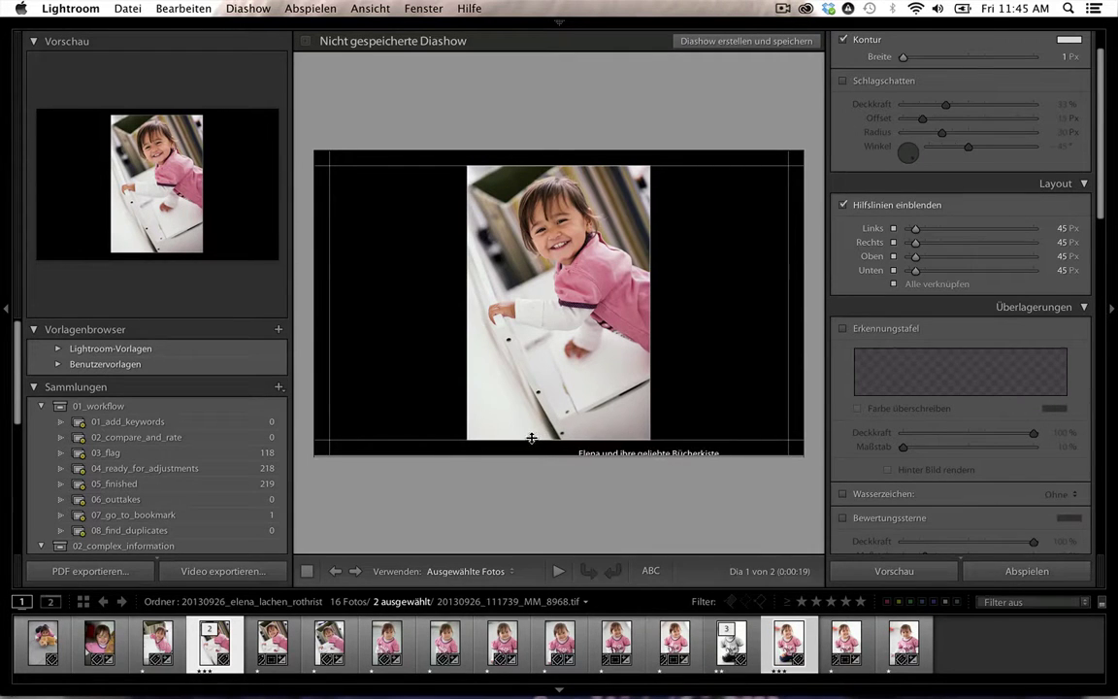
pyautogui.moveTo(532, 439); pyautogui.dragTo(532, 406)
pyautogui.click(607, 451)
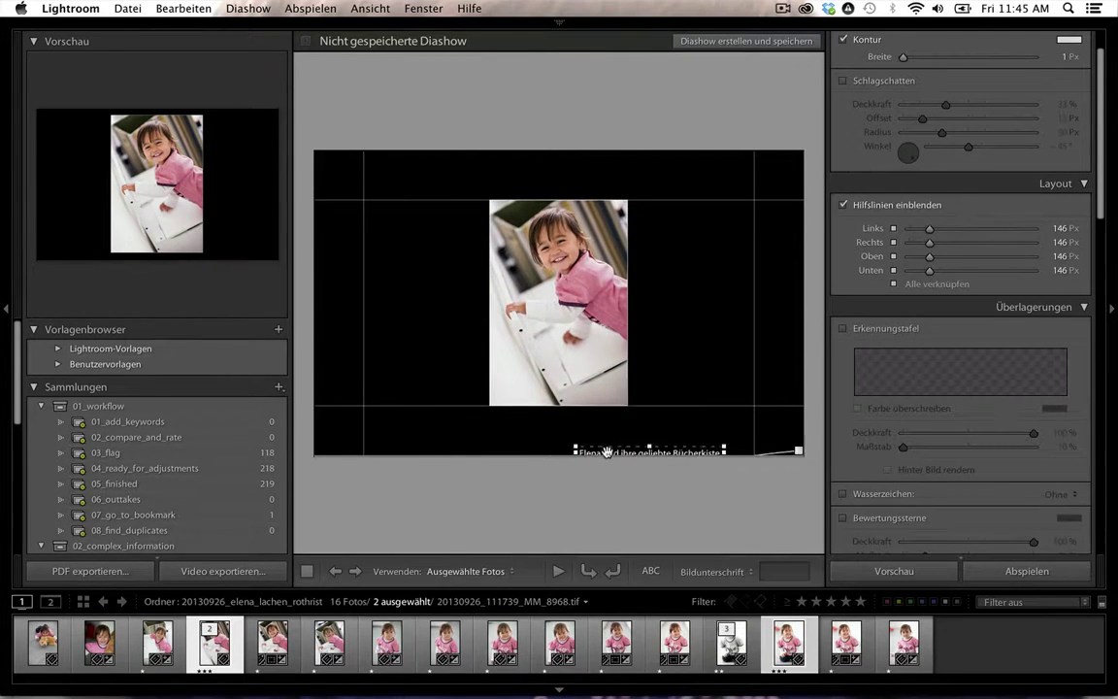
pyautogui.moveTo(607, 451)
pyautogui.mouseDown()
pyautogui.moveTo(582, 427)
pyautogui.moveTo(516, 421)
pyautogui.mouseUp()
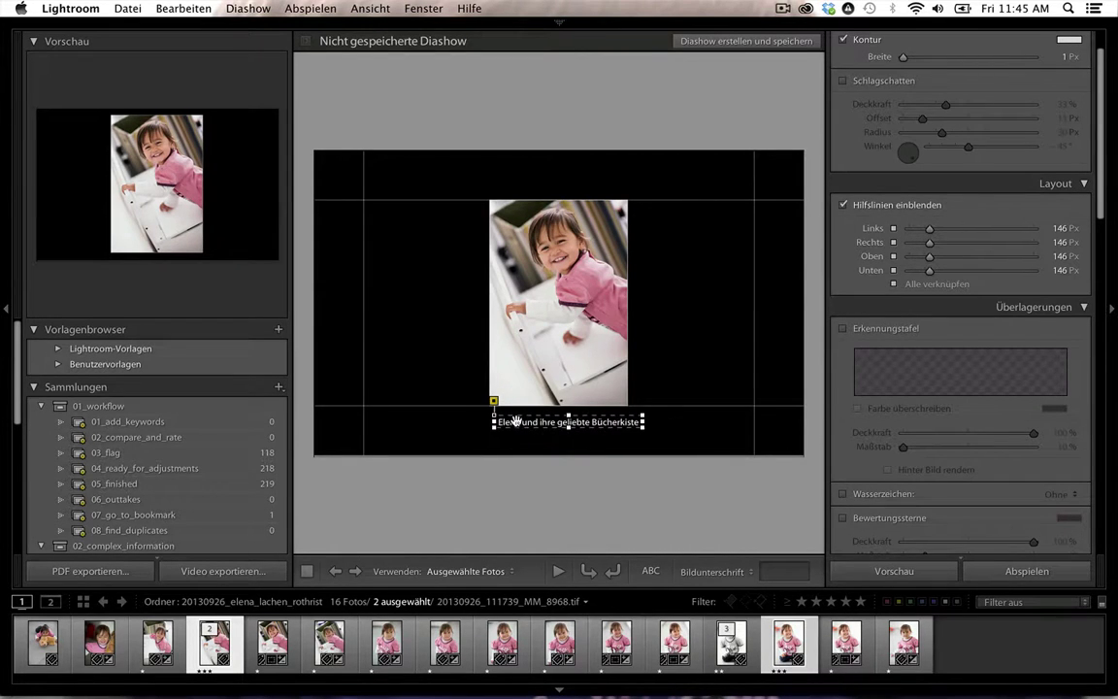
pyautogui.click(784, 653)
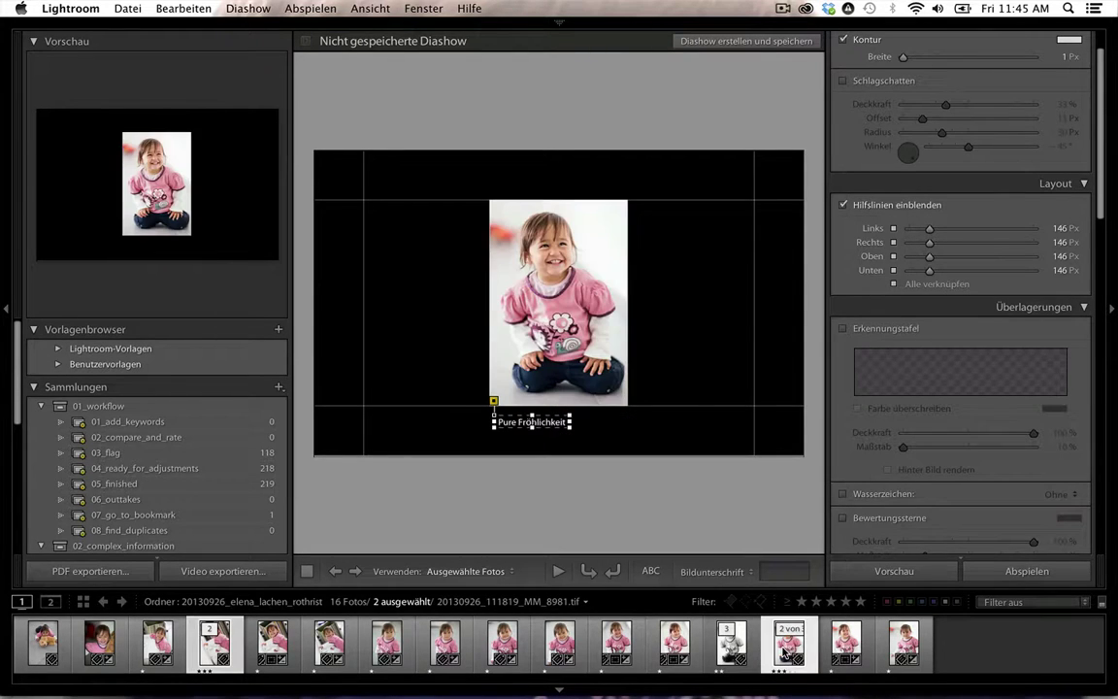
pyautogui.click(492, 431)
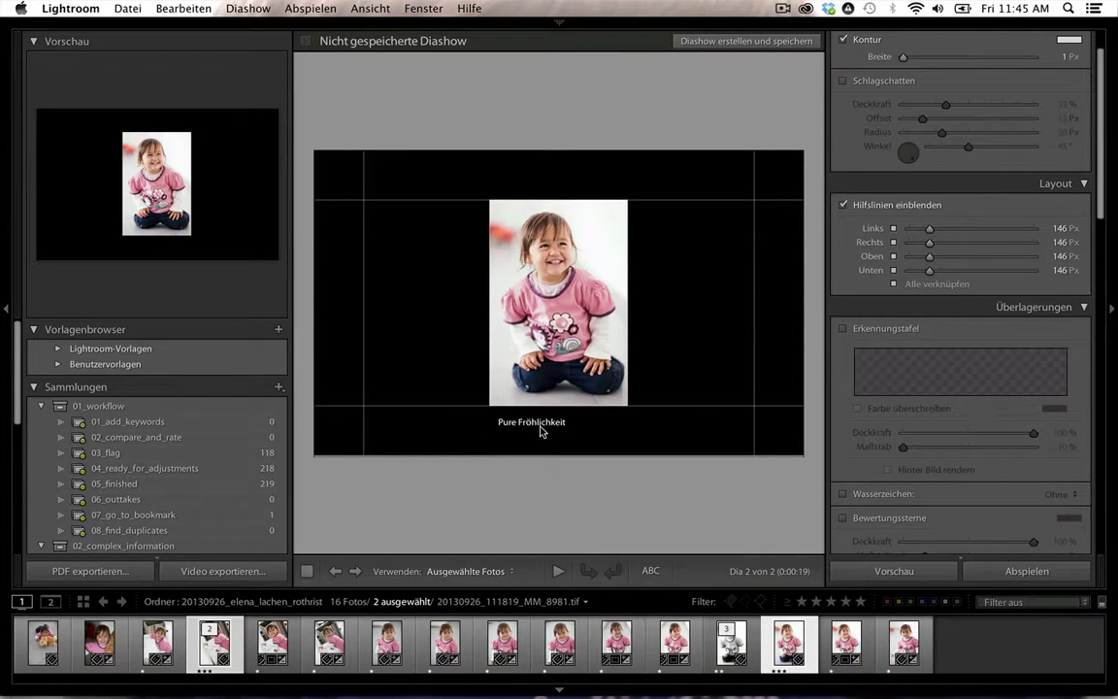